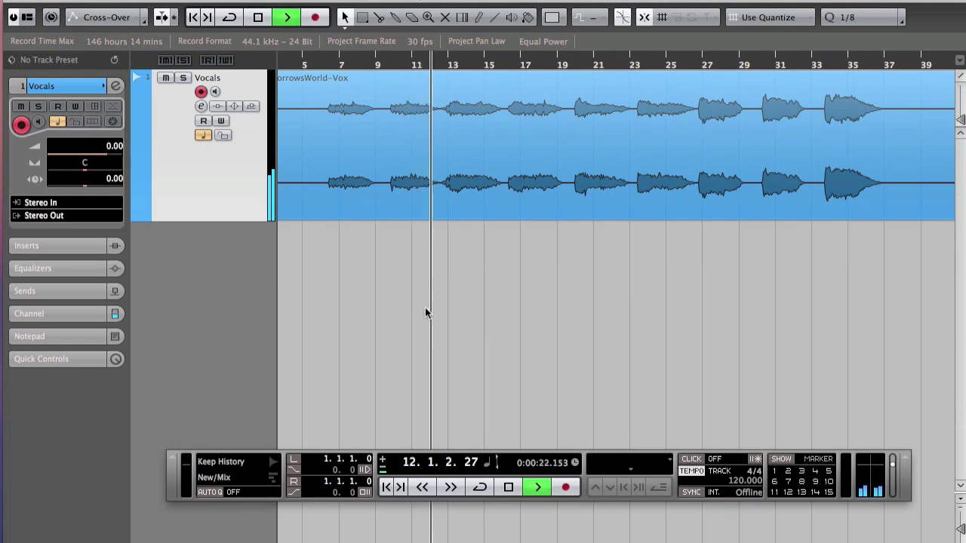
Listen to the Vocals track from about bar 17 and again from about bar 6.
left_click(517, 59)
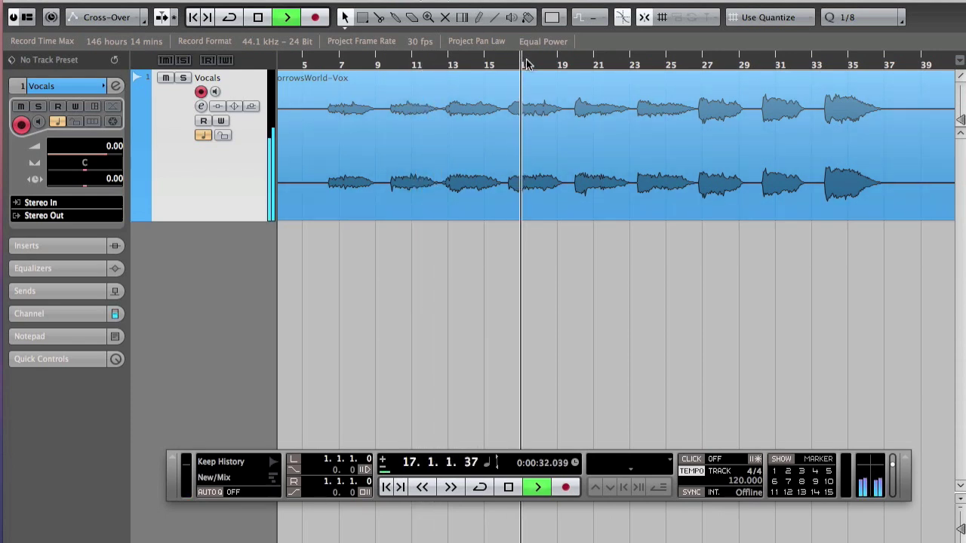
left_click(331, 60)
key("space")
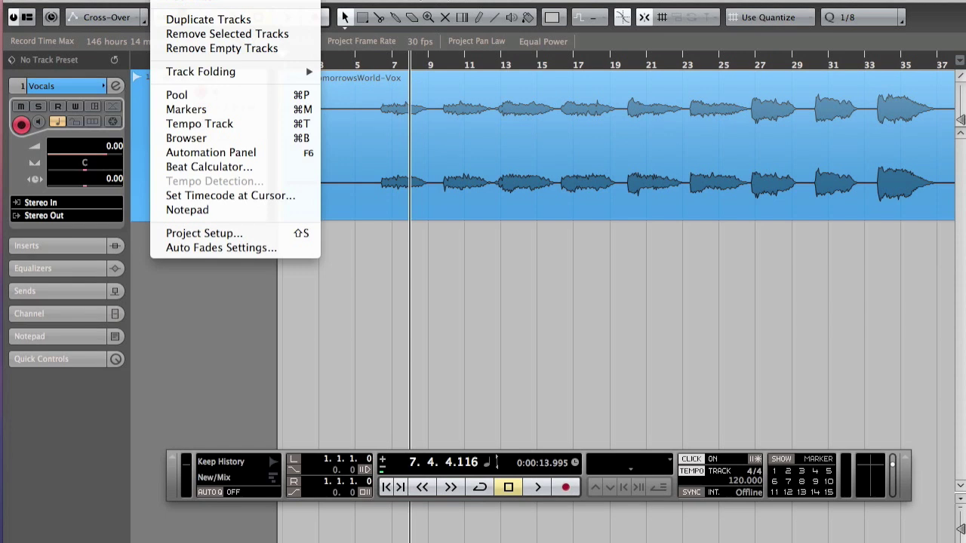
Open the Beat Calculator, move it lower over the Vocals track, and start playback.
left_click(196, 167)
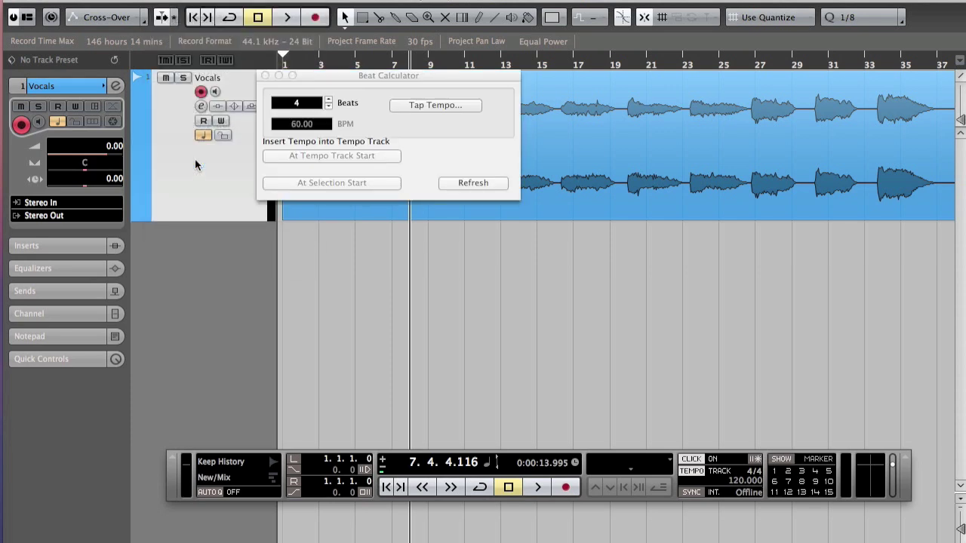
left_click_drag(436, 78, 398, 172)
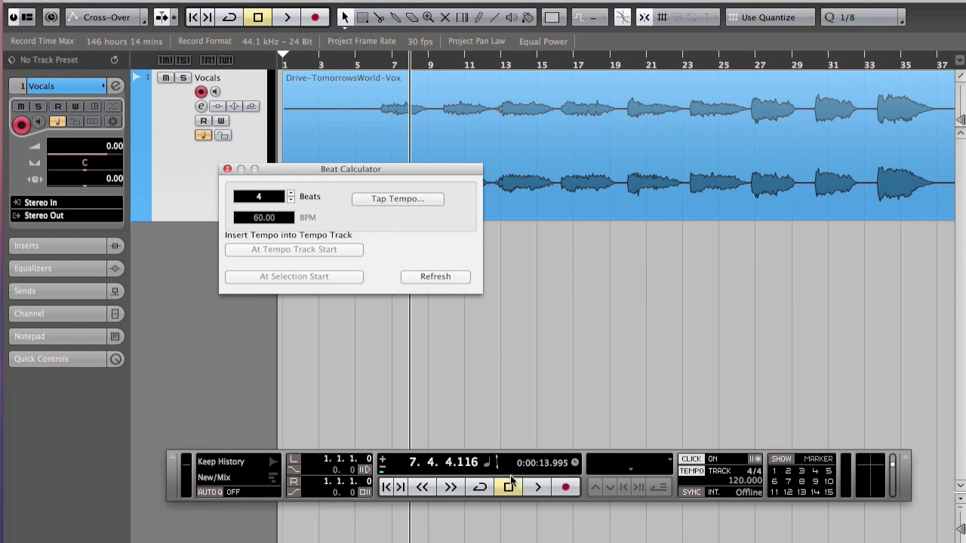
left_click(538, 486)
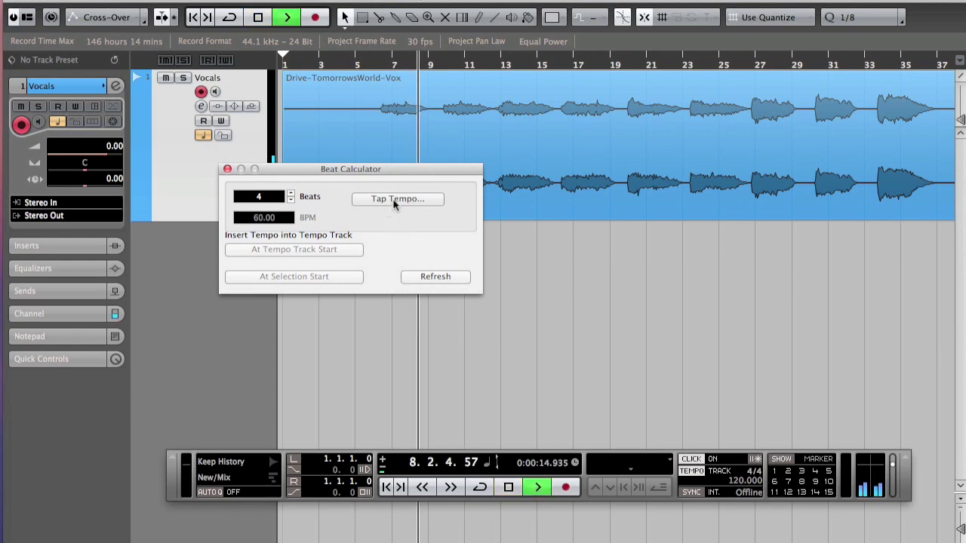
Turn off the metronome click while keeping the project tempo in Track mode.
left_click(718, 471)
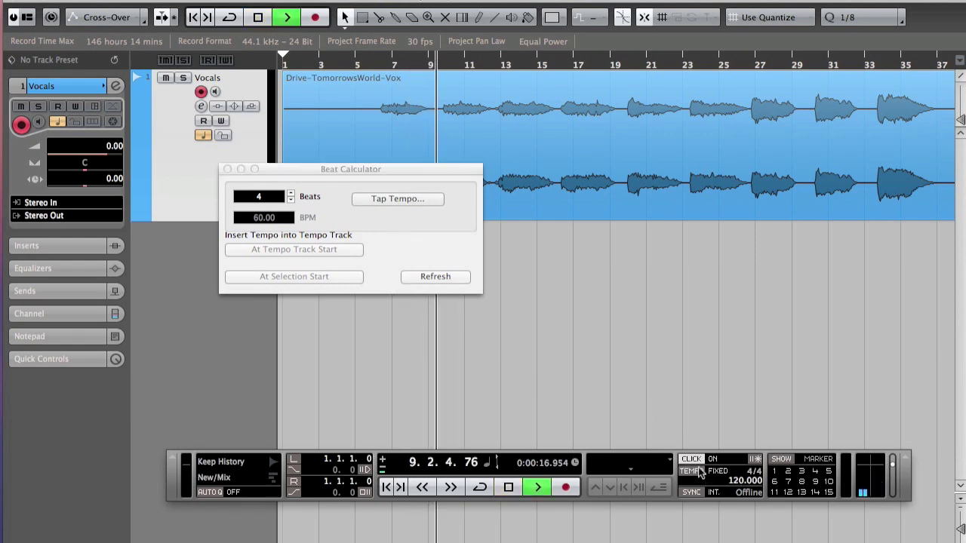
left_click(713, 458)
left_click(718, 471)
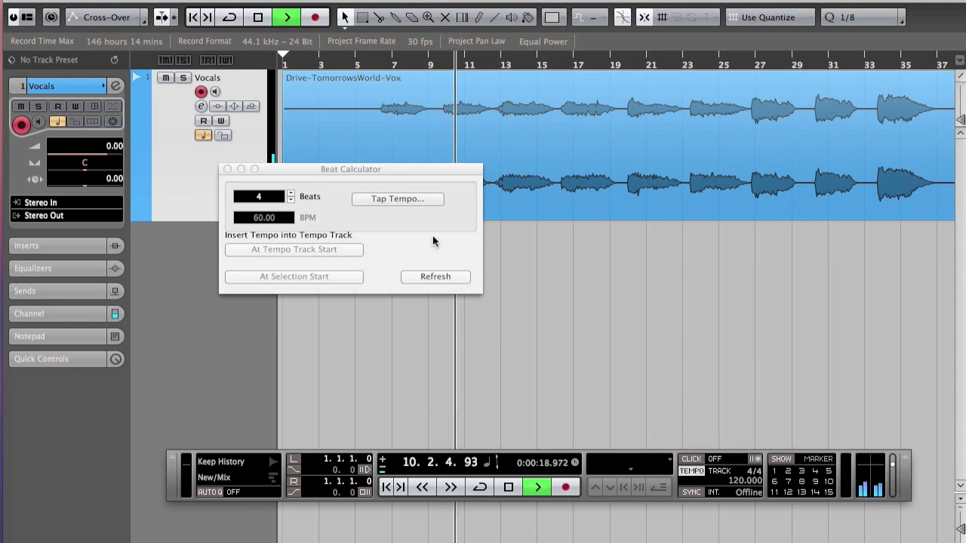
Try to tap in the vocal's tempo with the Beat Calculator.
left_click(393, 200)
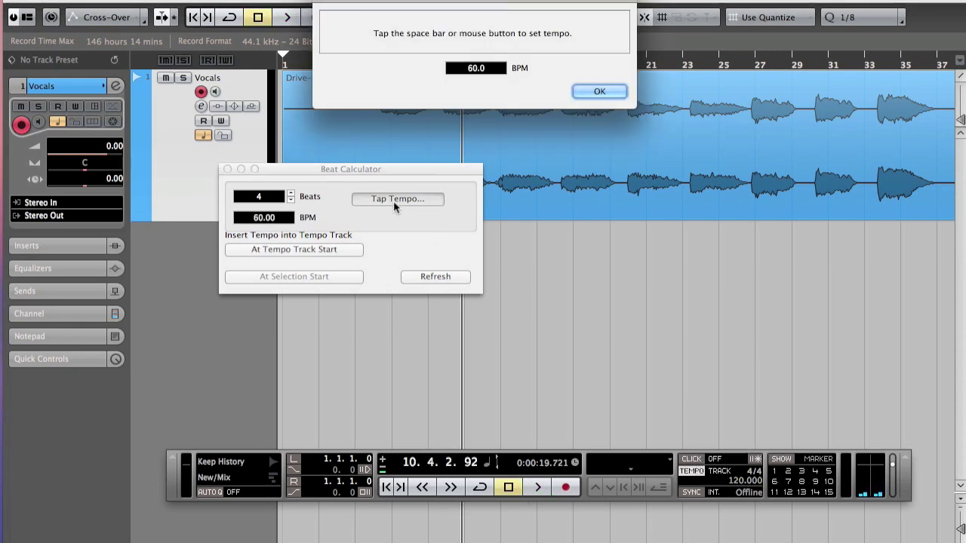
key("space")
key("space")
key("space")
left_click(589, 90)
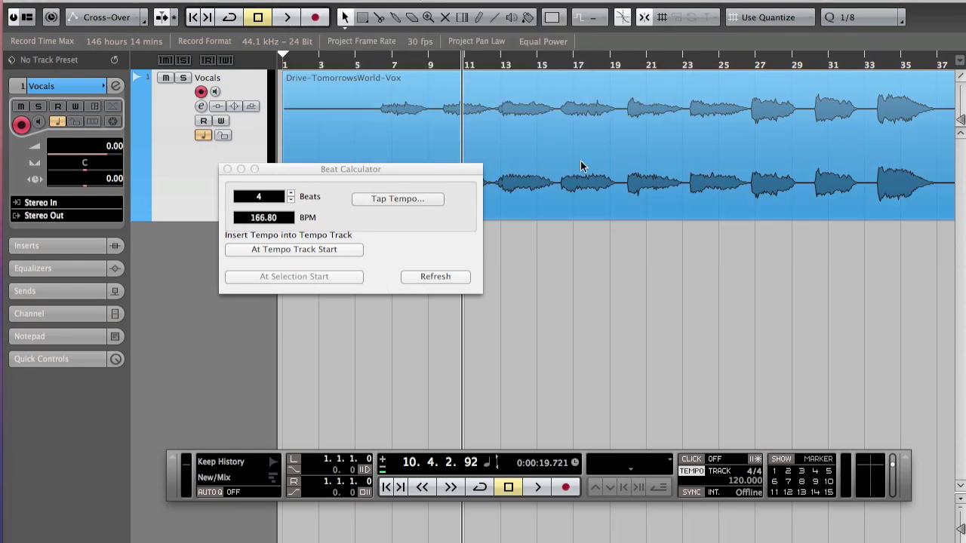
Resume playback and tap the beat along with the vocals until the Beat Calculator holds about 139 BPM, accepting the tapped tempo.
key("space")
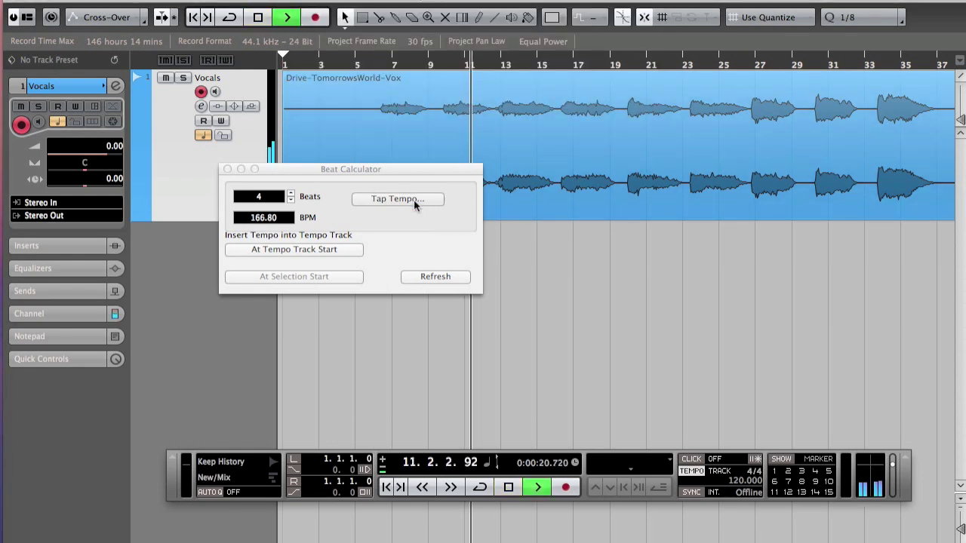
left_click(413, 200)
key("space")
key("space")
key("space")
key("space")
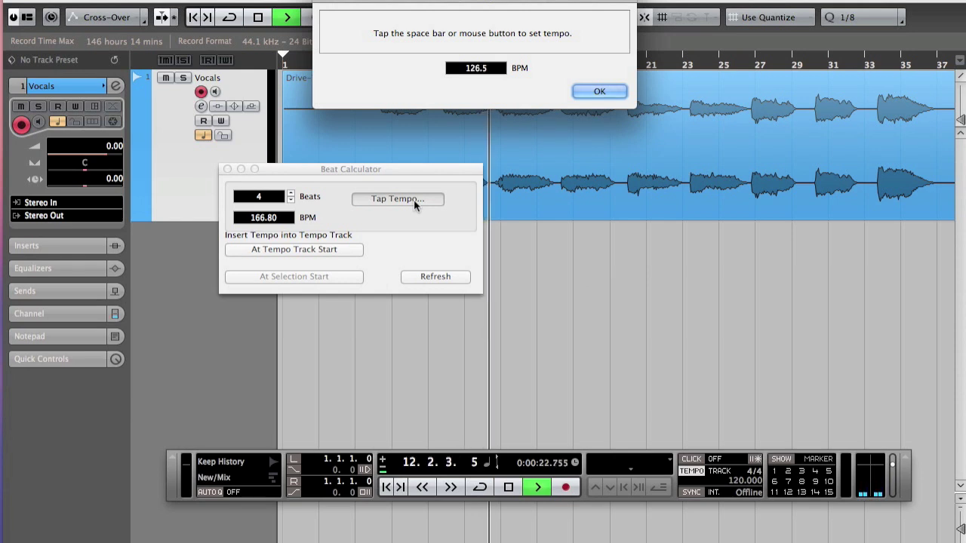
key("space")
key("space")
key("space")
key("space")
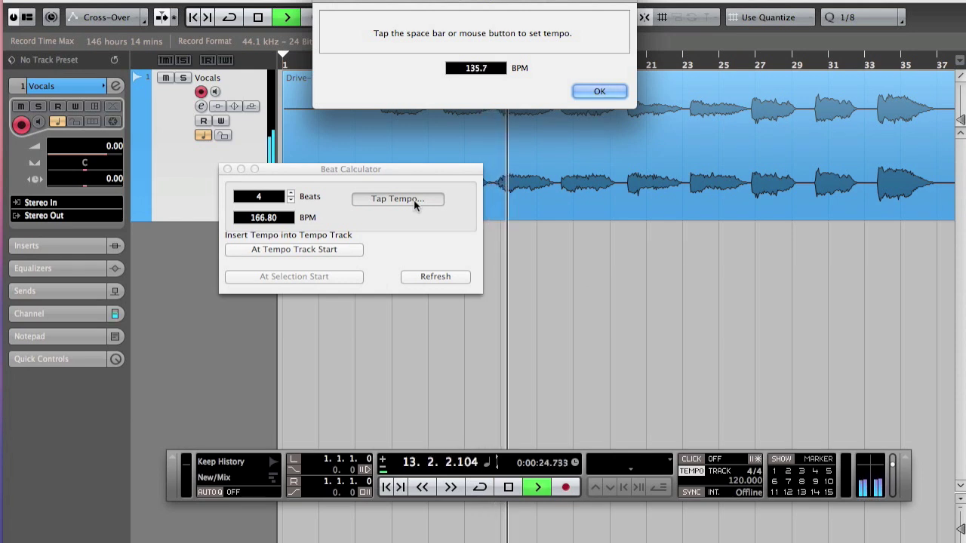
key("space")
key("space")
key("space")
key("space")
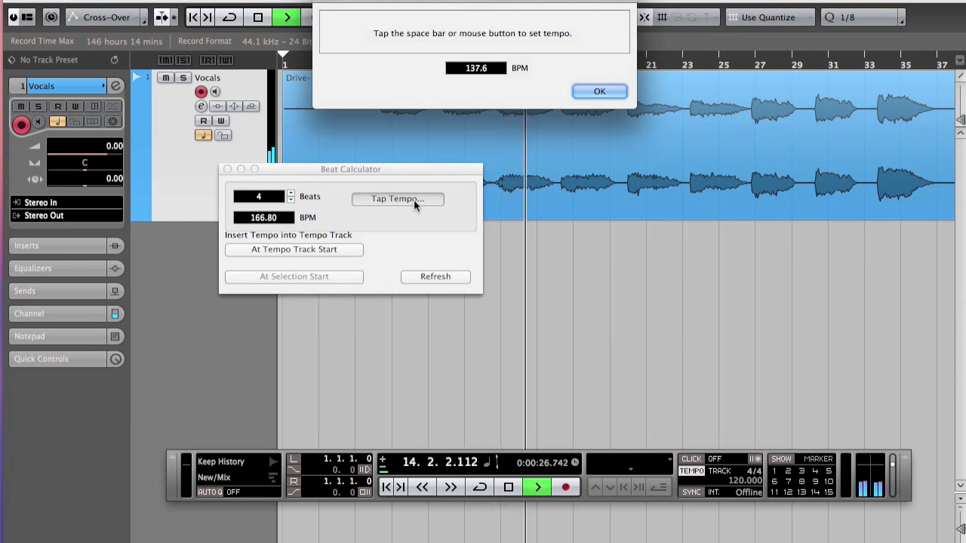
key("space")
key("space")
key("space")
key("space")
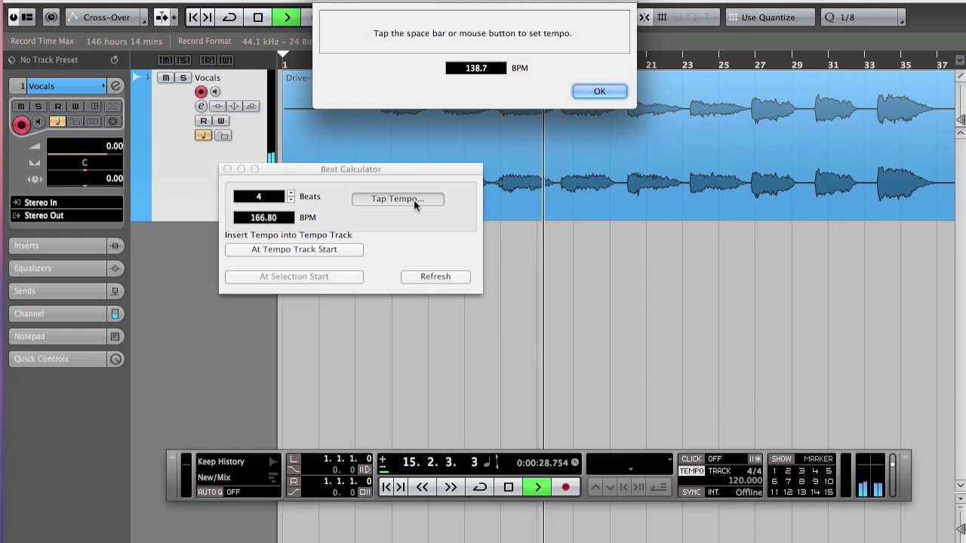
key("space")
key("space")
key("space")
key("space")
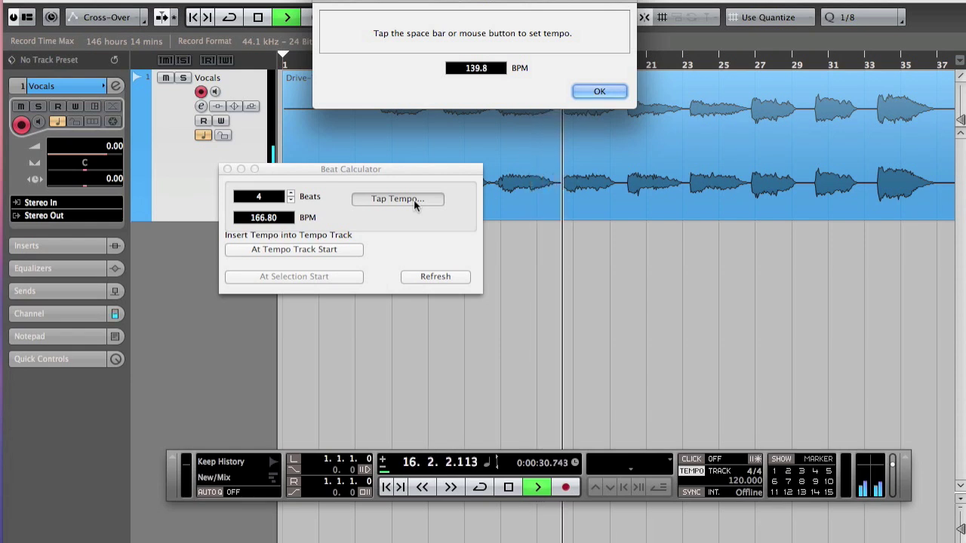
key("space")
key("space")
key("space")
key("space")
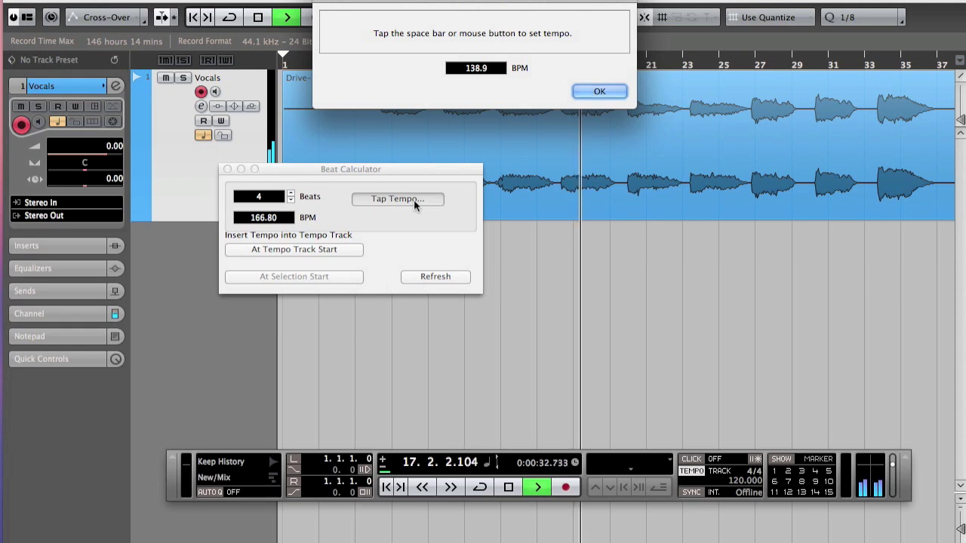
key("Return")
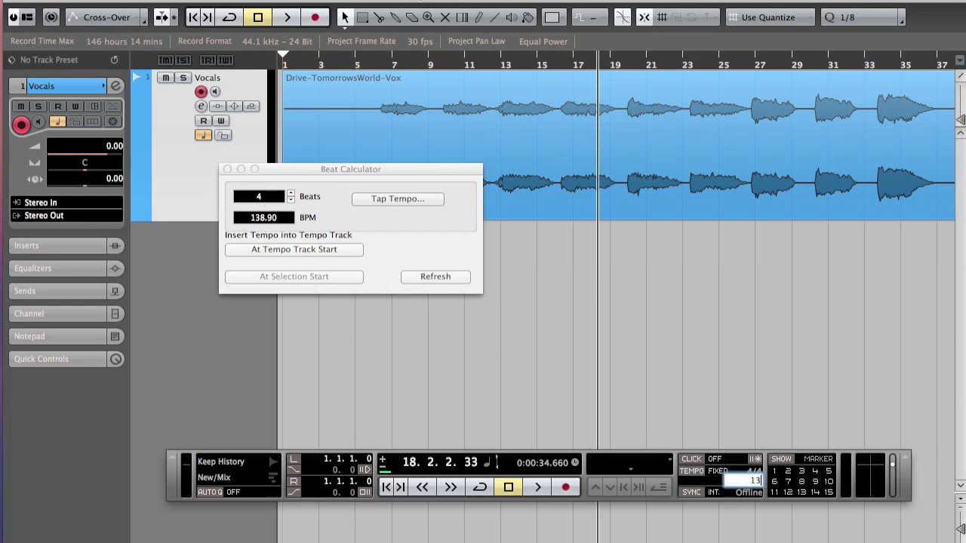
Set a fixed project tempo of 139 BPM and play the vocals with the metronome click on.
key("Return")
key("space")
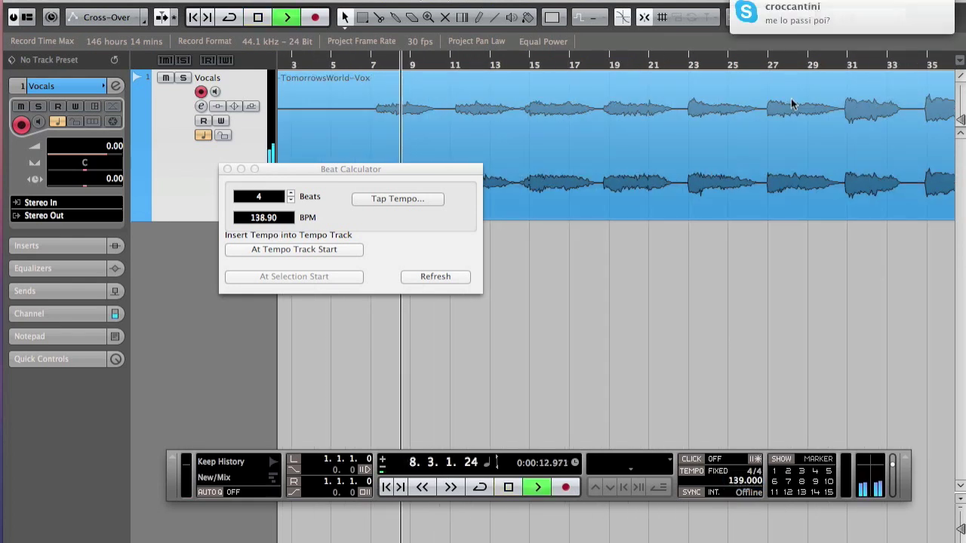
left_click(690, 461)
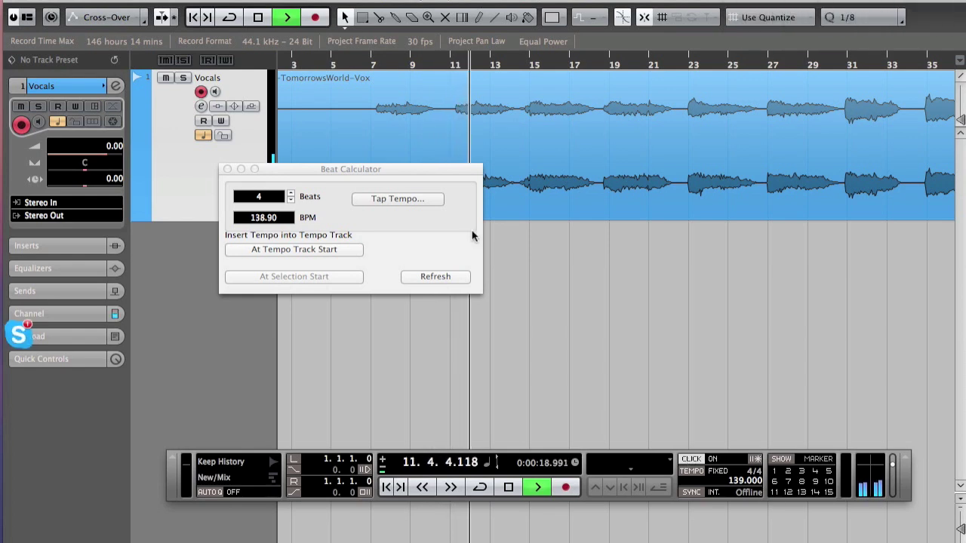
Check the vocals against the metronome around bar 28, moving the Beat Calculator below the waveform and stopping playback.
scroll(535, 258, "left", 2)
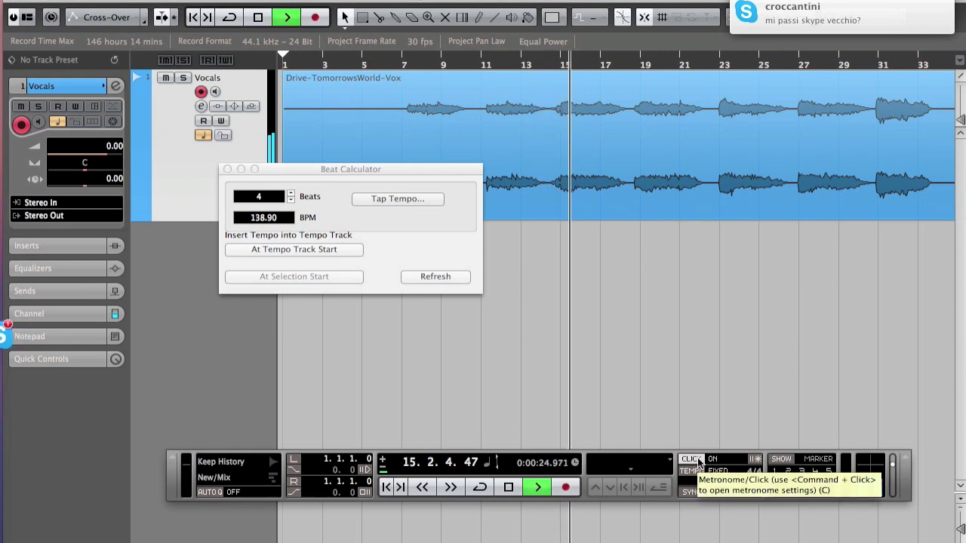
scroll(723, 300, "right", 3)
scroll(722, 300, "right", 2)
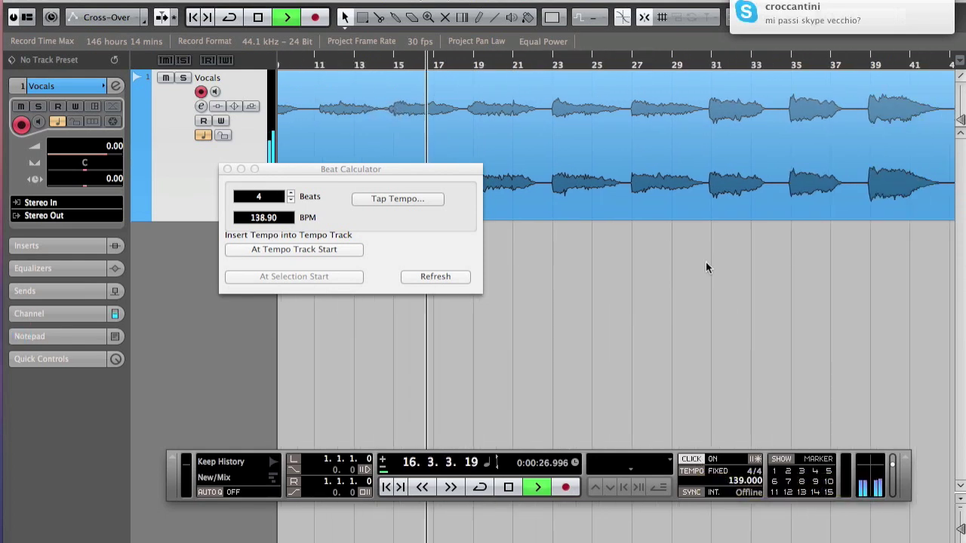
left_click(604, 64)
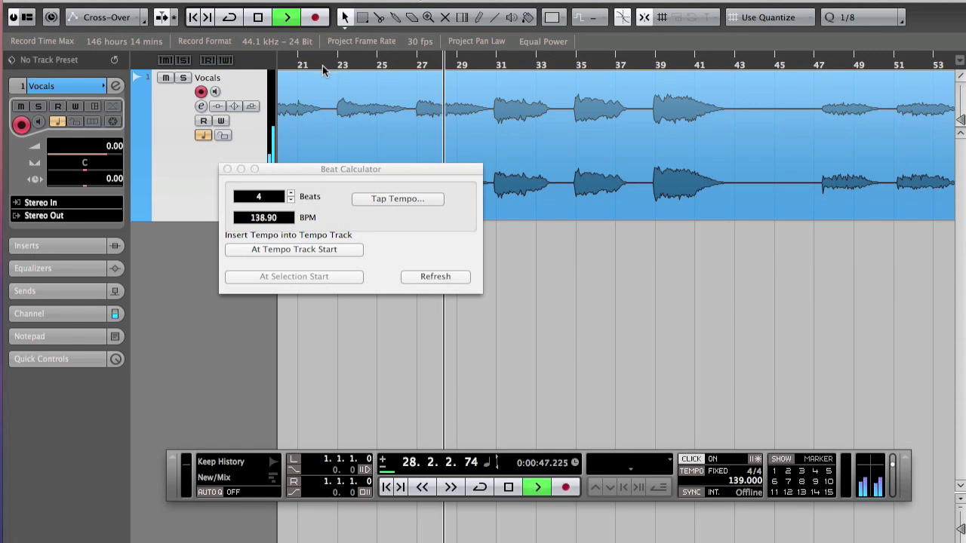
left_click_drag(258, 182, 214, 261)
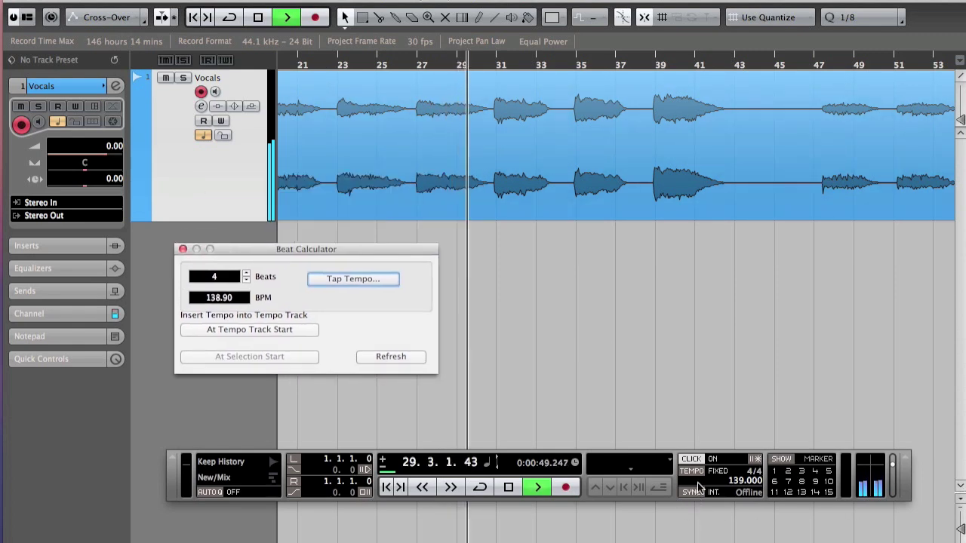
key("space")
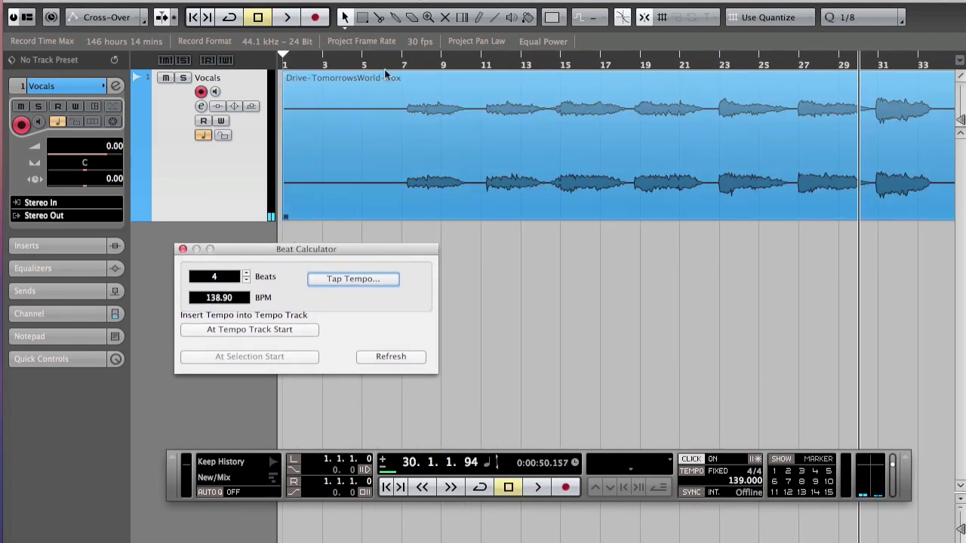
Compare the vocals with the click from about bars 7 and 29, and close the Beat Calculator.
double_click(402, 65)
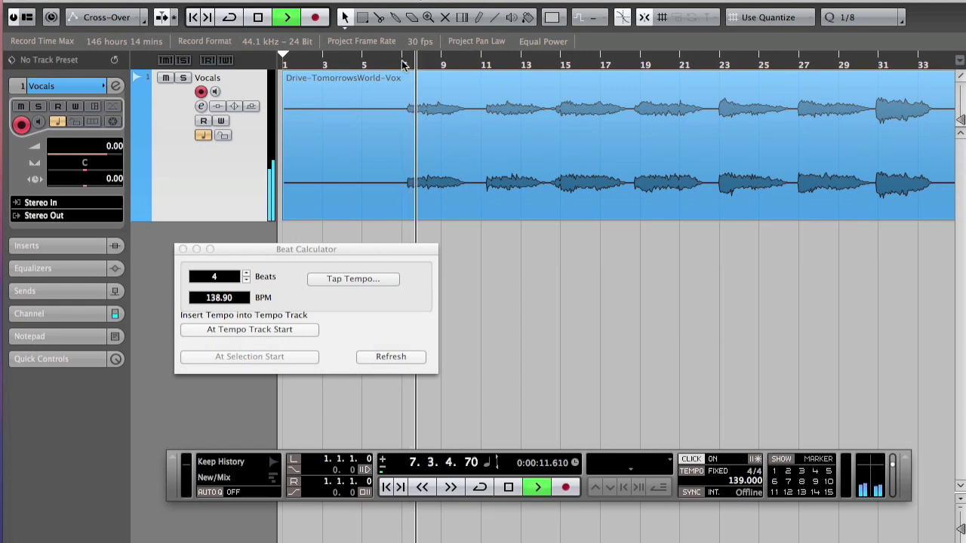
key("space")
scroll(616, 294, "right", 2)
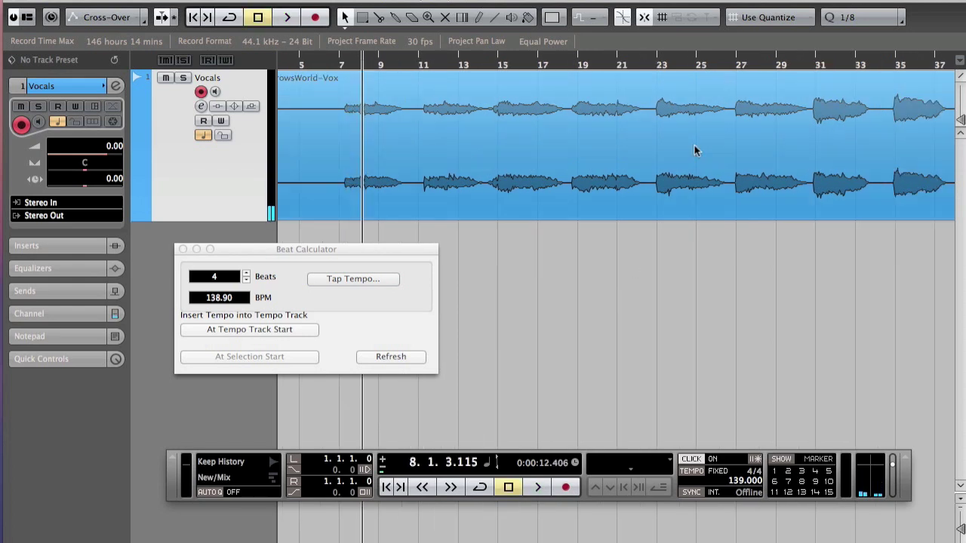
double_click(777, 66)
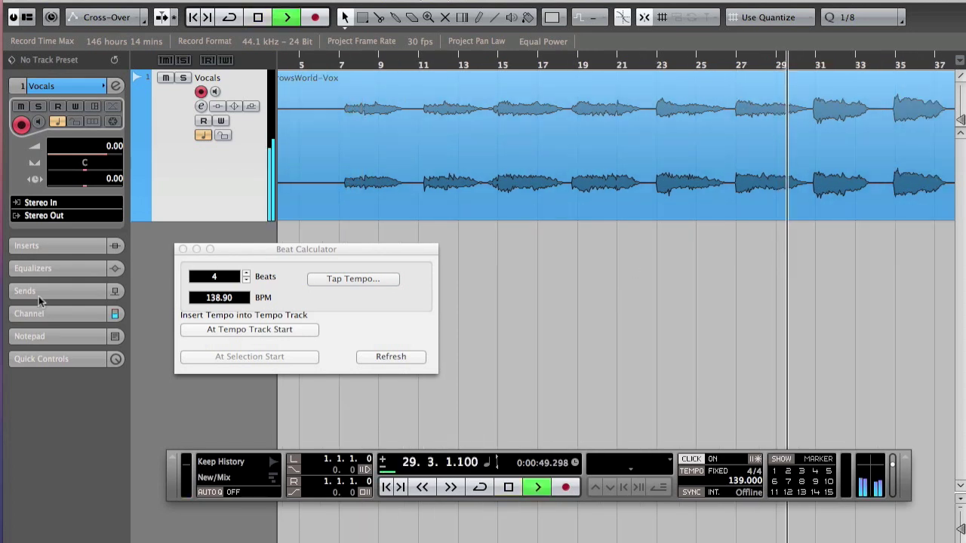
left_click(182, 248)
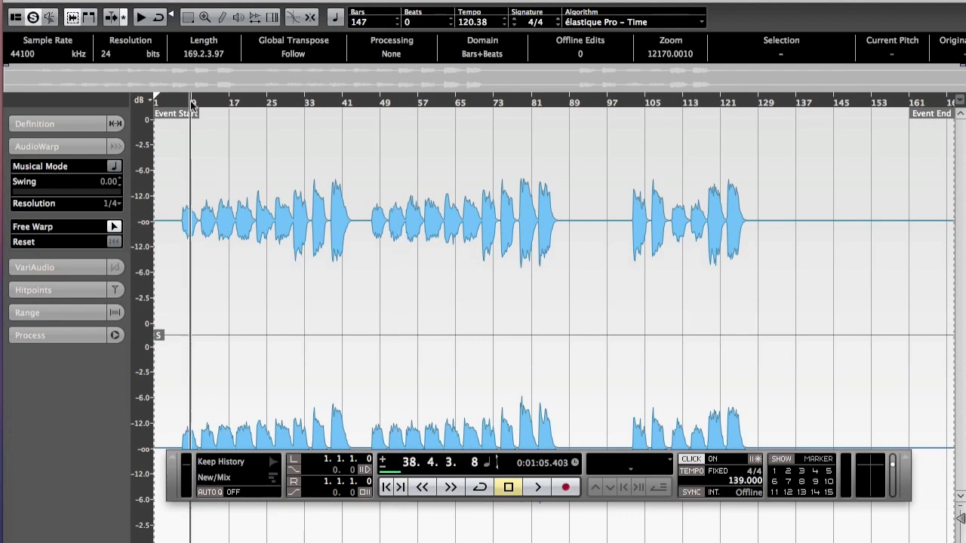
Examine the vocal waveform against the bar grid in the Sample Editor, playing phrases from about bars 7 and 14.
key("space")
key("h")
key("h")
key("h")
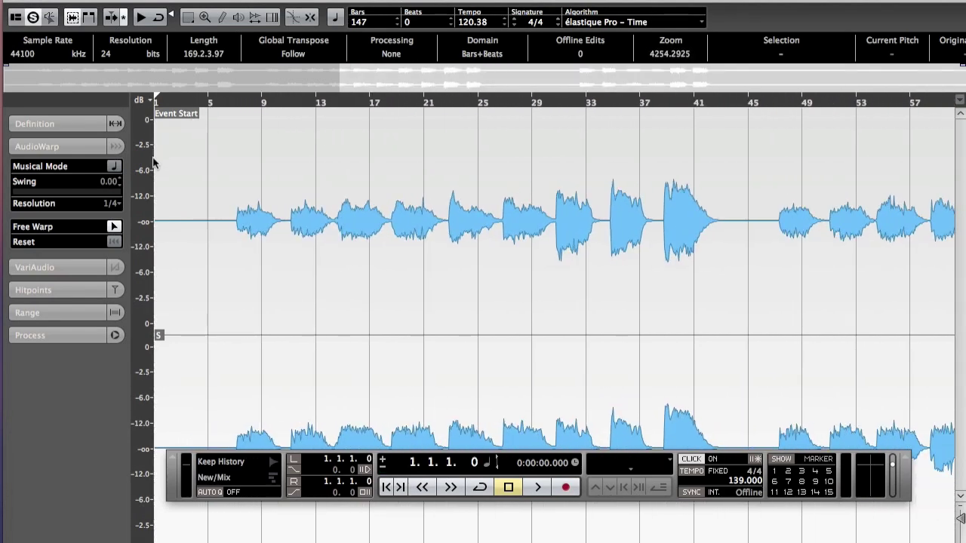
key("h")
key("h")
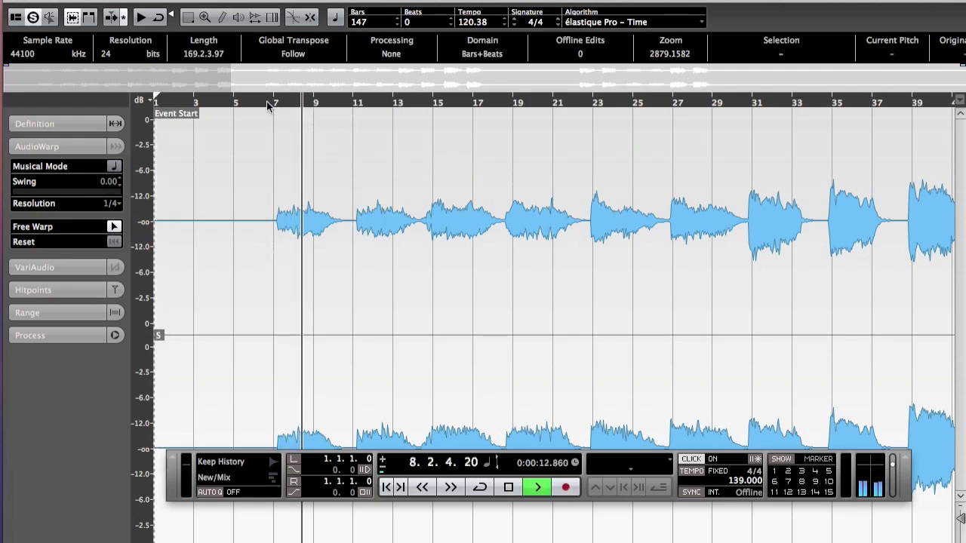
left_click_drag(270, 102, 266, 112)
key("space")
key("space")
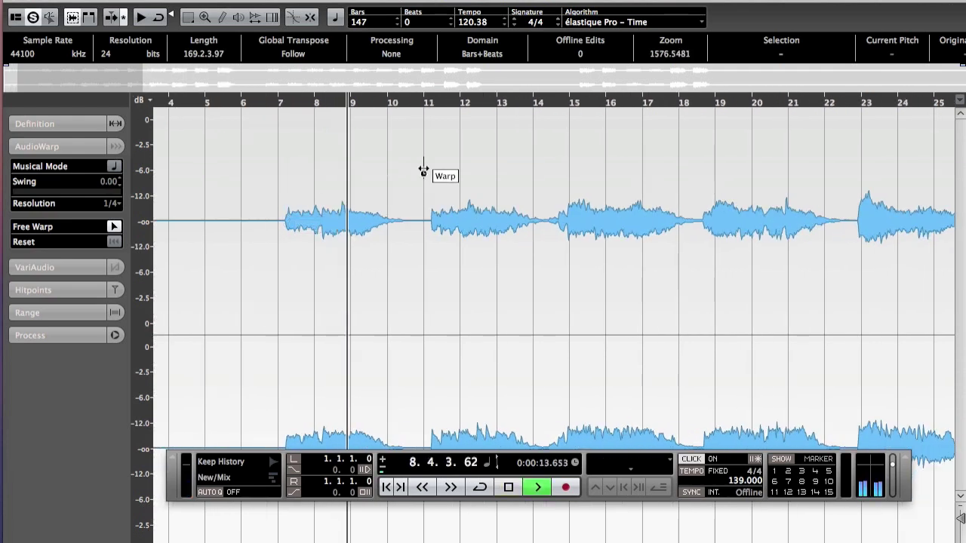
left_click(528, 104)
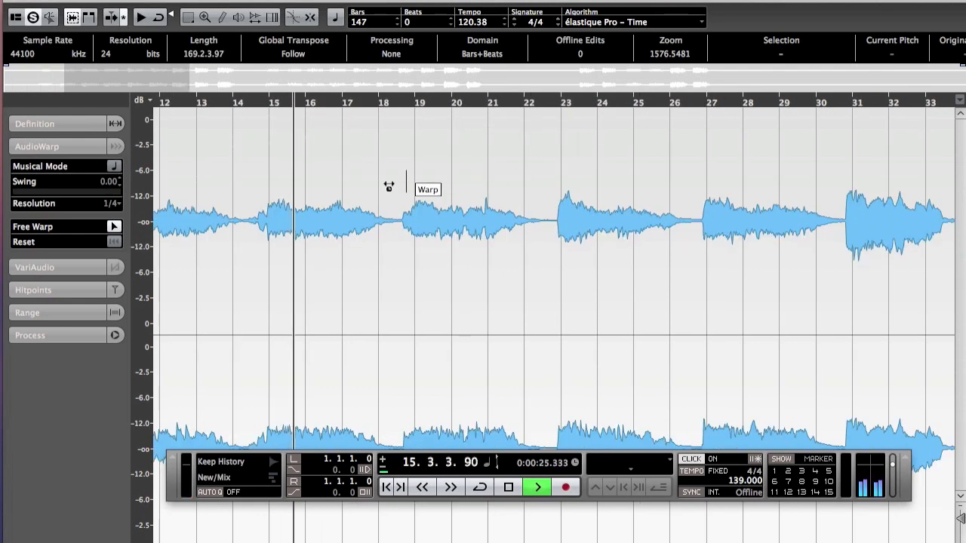
key("space")
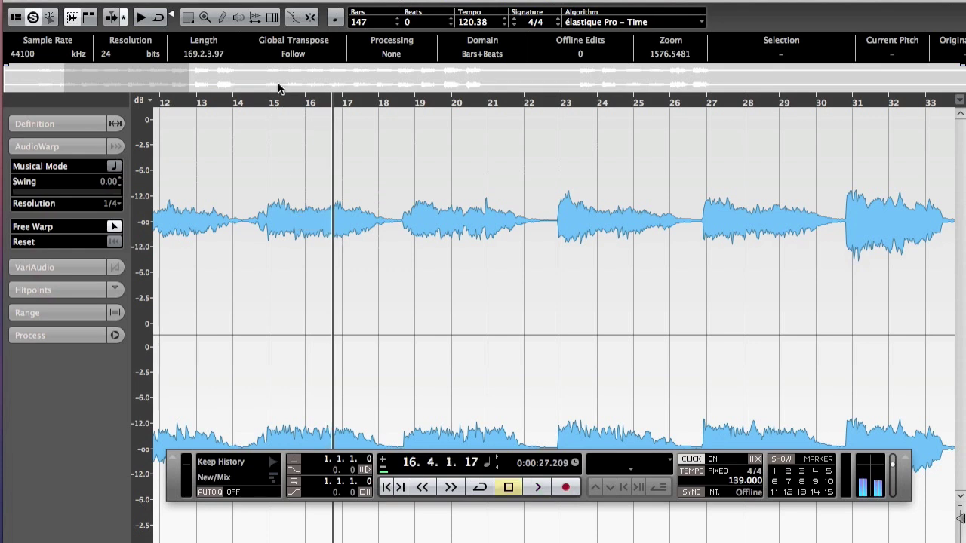
Warp the onset of the vocal phrase near bar 15 onto the bar 15 line and play it back.
left_click_drag(256, 102, 253, 111)
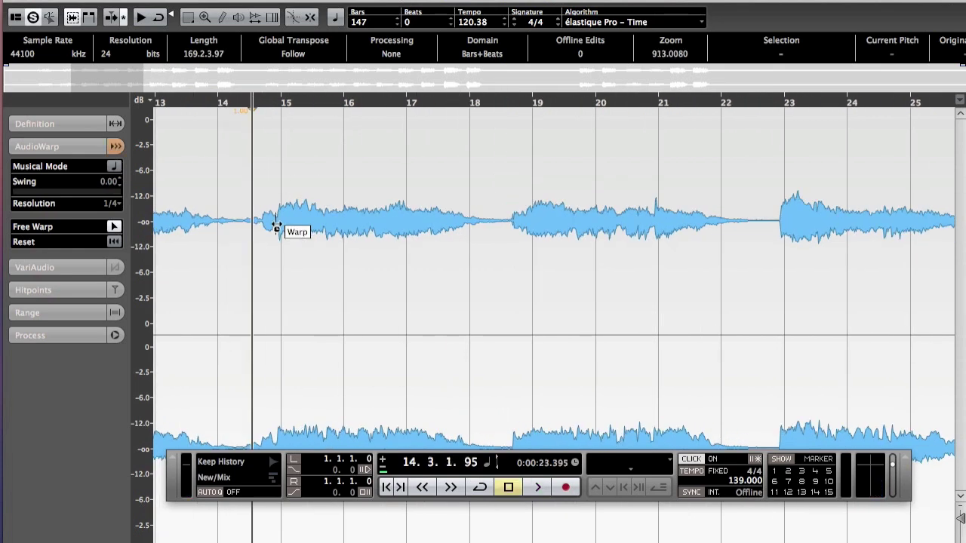
left_click_drag(279, 226, 281, 211)
key("space")
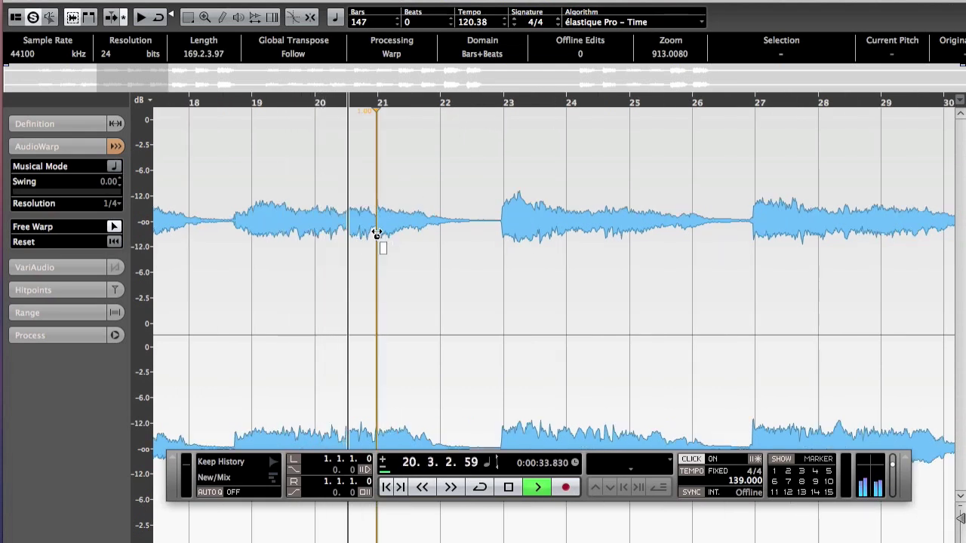
Pin the vocal to the grid with a warp marker at bar 21, audition around bar 27, and set the cycle range to bars 27 to 31.
left_click(376, 235)
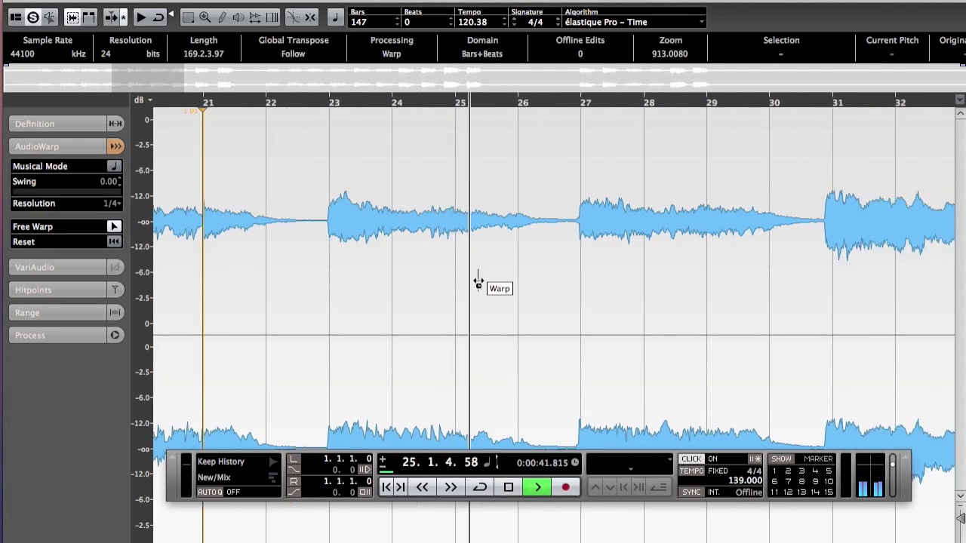
left_click(517, 100)
left_click(303, 105)
left_click(277, 104)
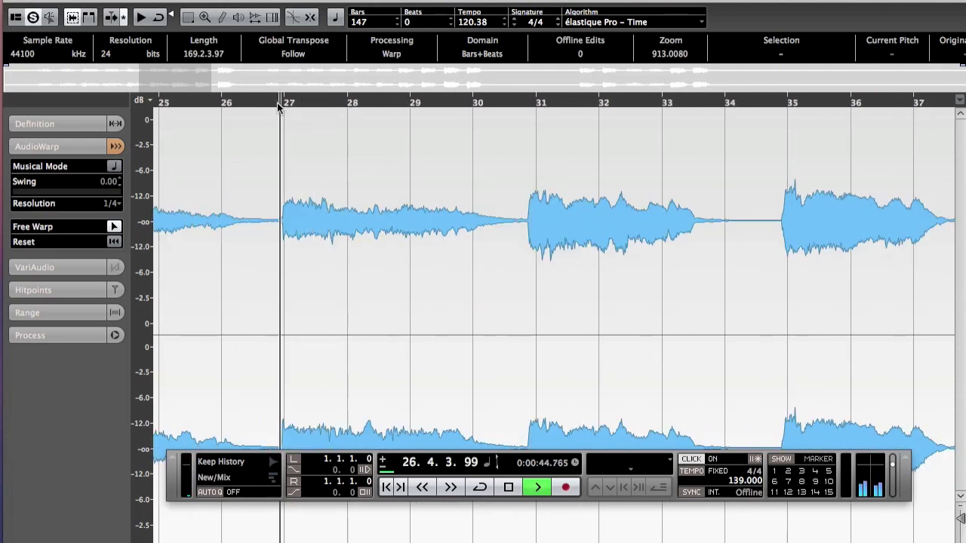
left_click_drag(285, 100, 526, 101)
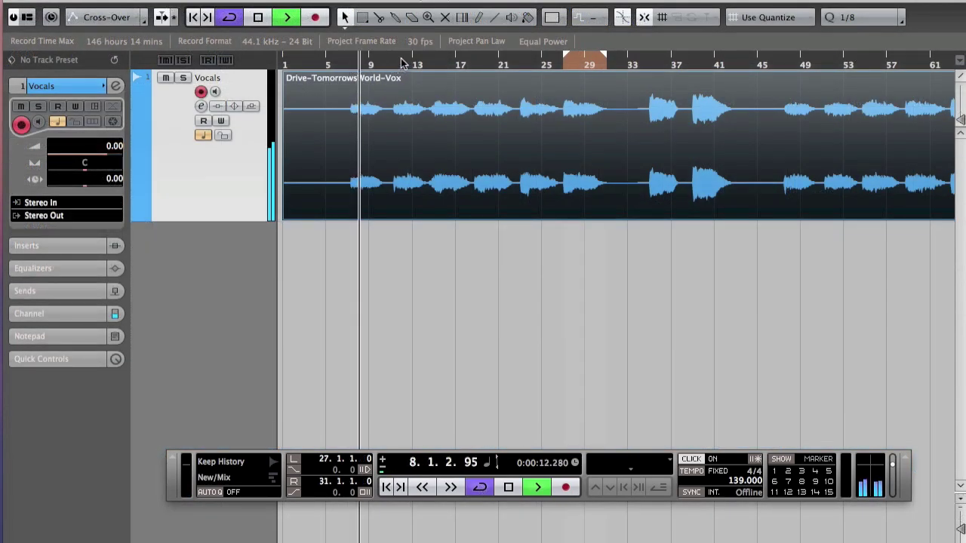
Play the warped vocals against the click from about bar 12 in the project, select all events, and stop near bar 25.
left_click(402, 64)
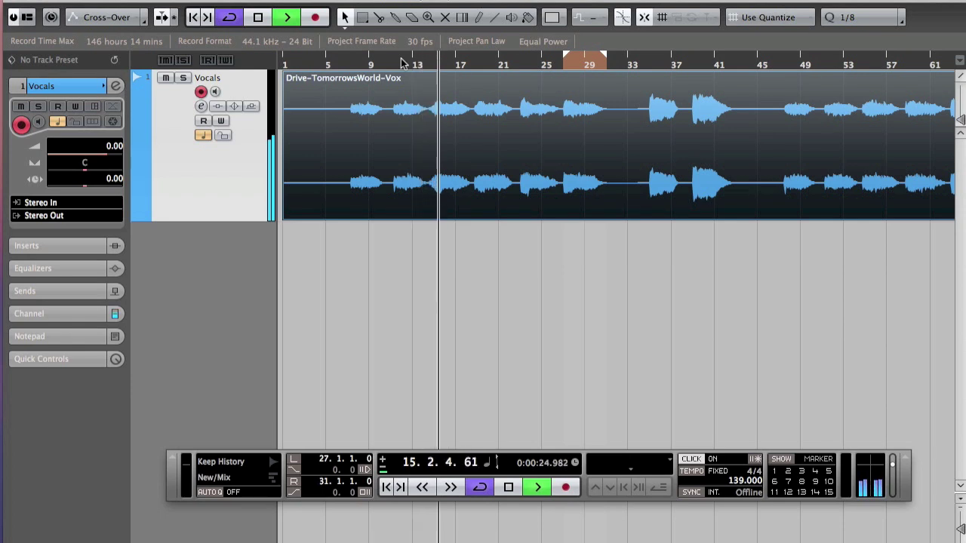
key("super+a")
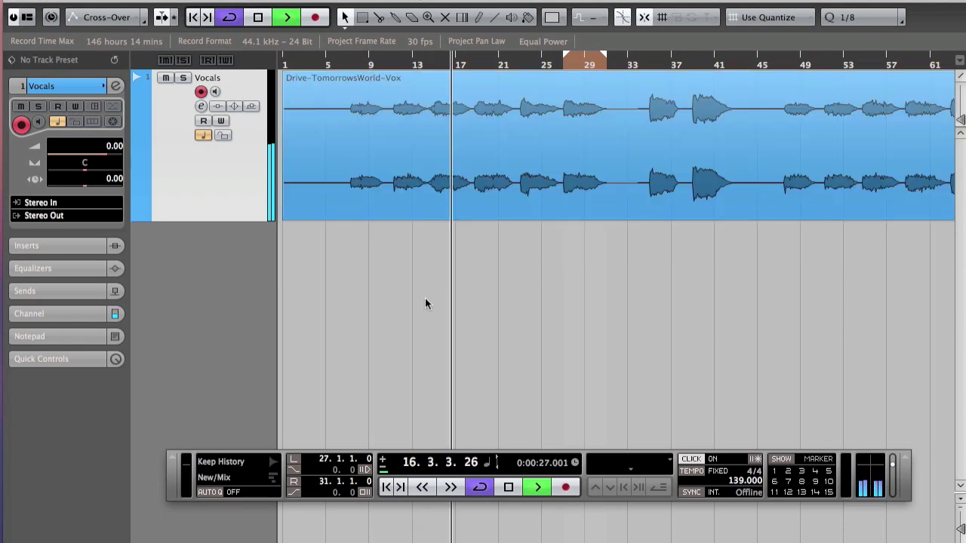
key("space")
mouse_move(10, 361)
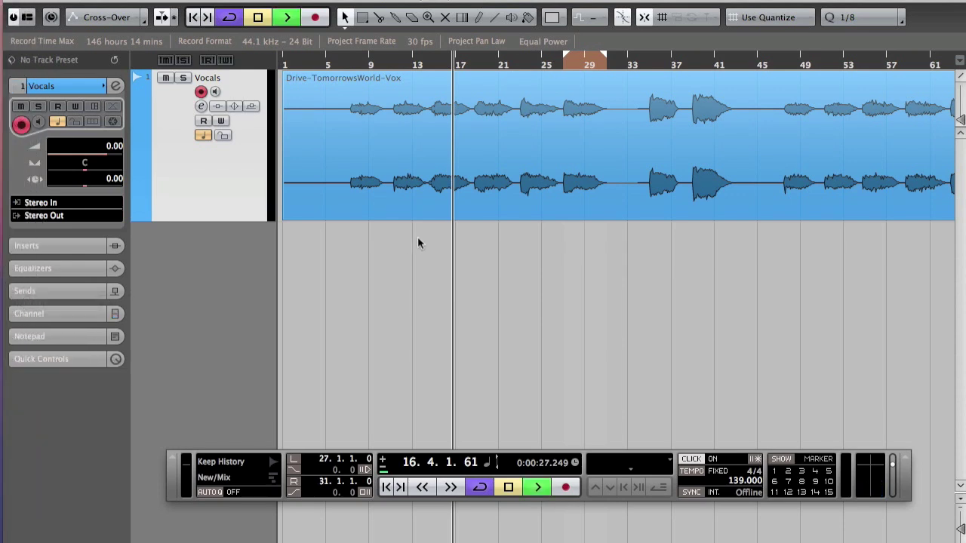
key("space")
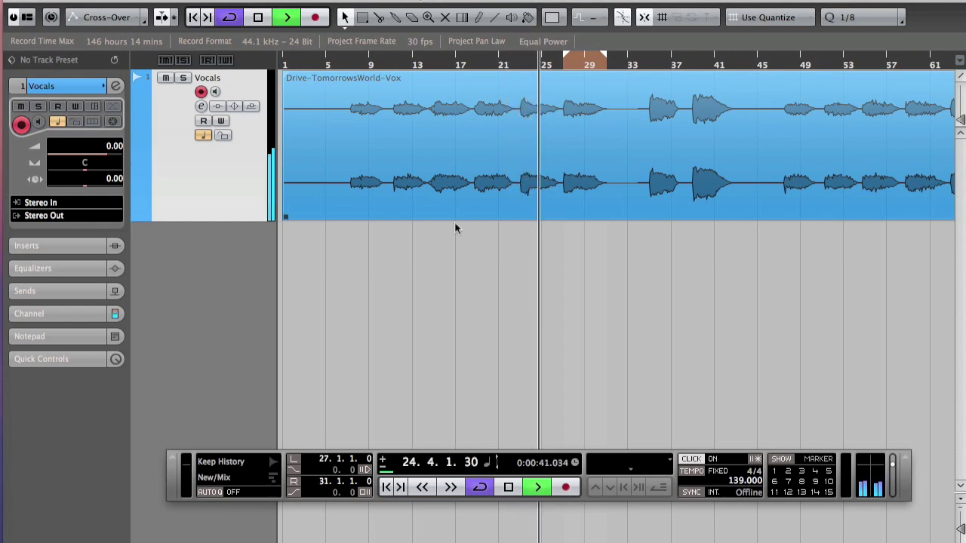
key("space")
mouse_move(2, 377)
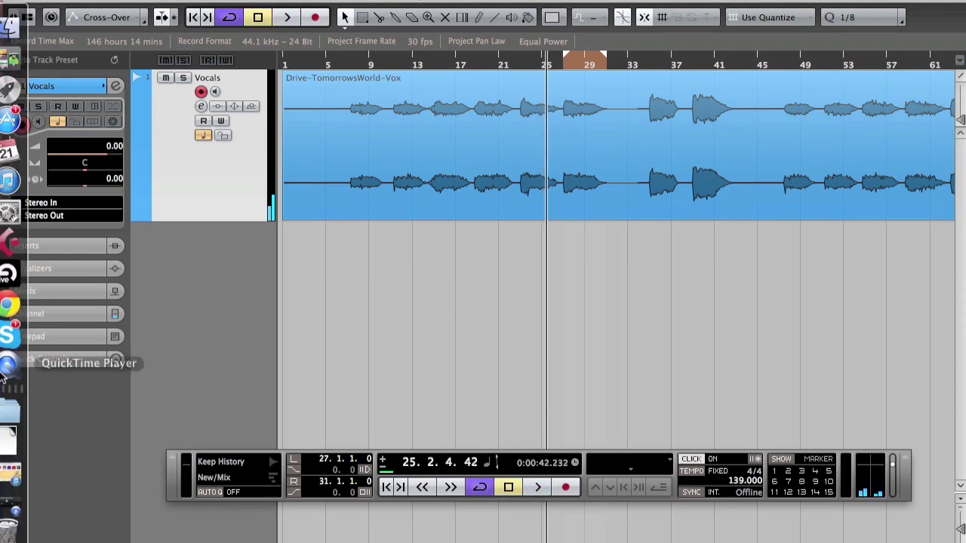
key("F2")
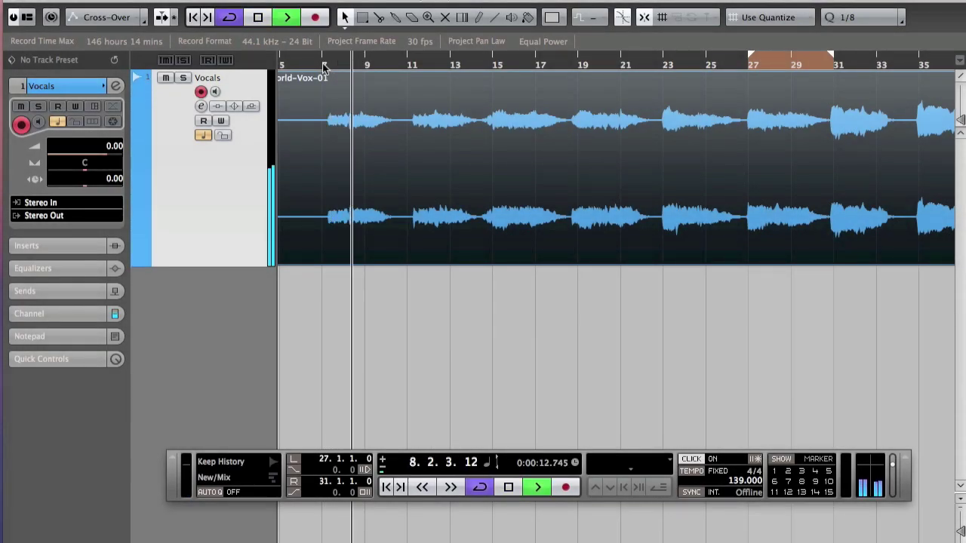
Try to analyze the vocal event's tempo with Tempo Detection and play back the result.
key("space")
left_click(457, 0)
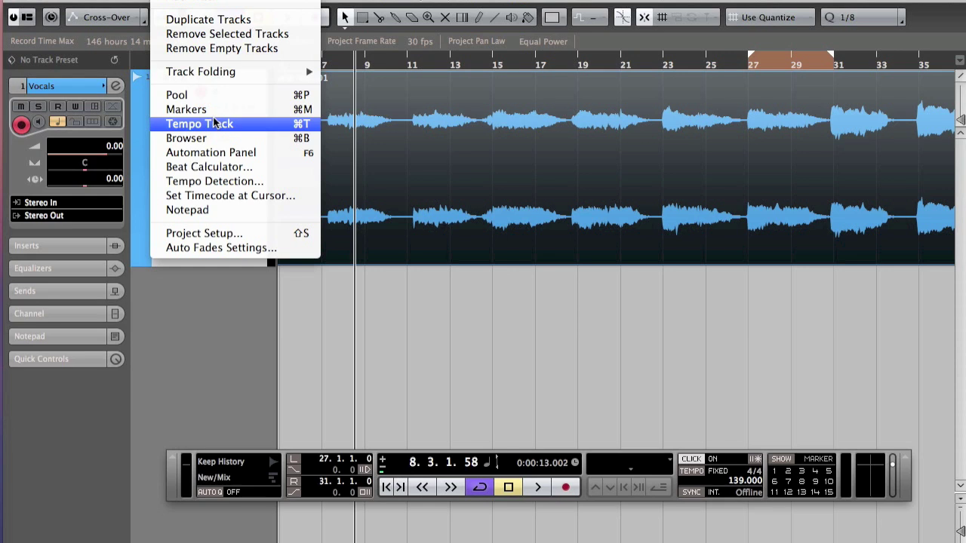
left_click(260, 181)
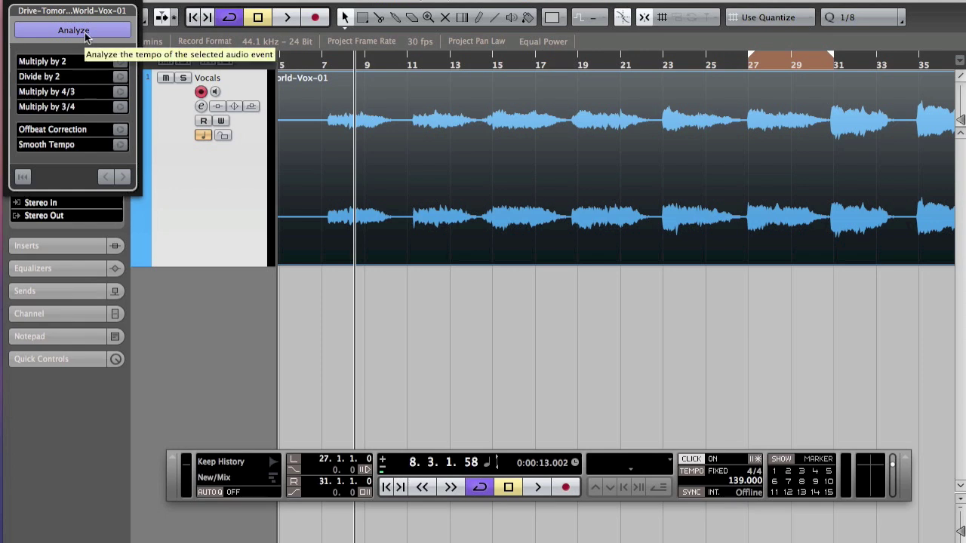
left_click(85, 35)
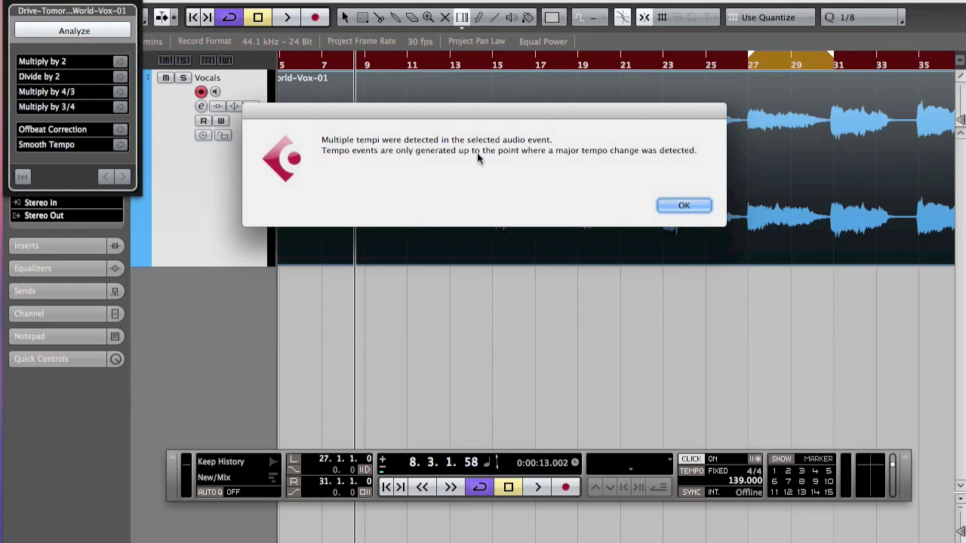
left_click(683, 204)
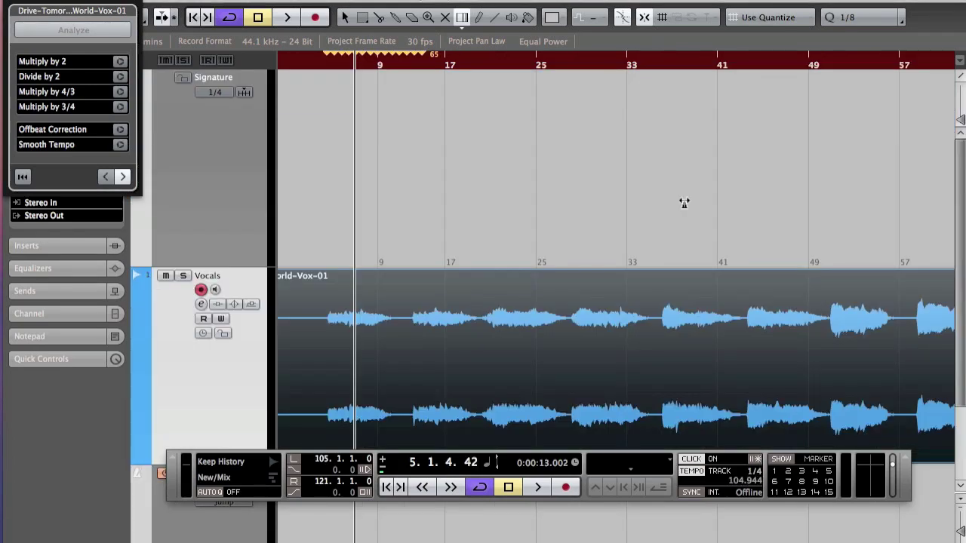
key("space")
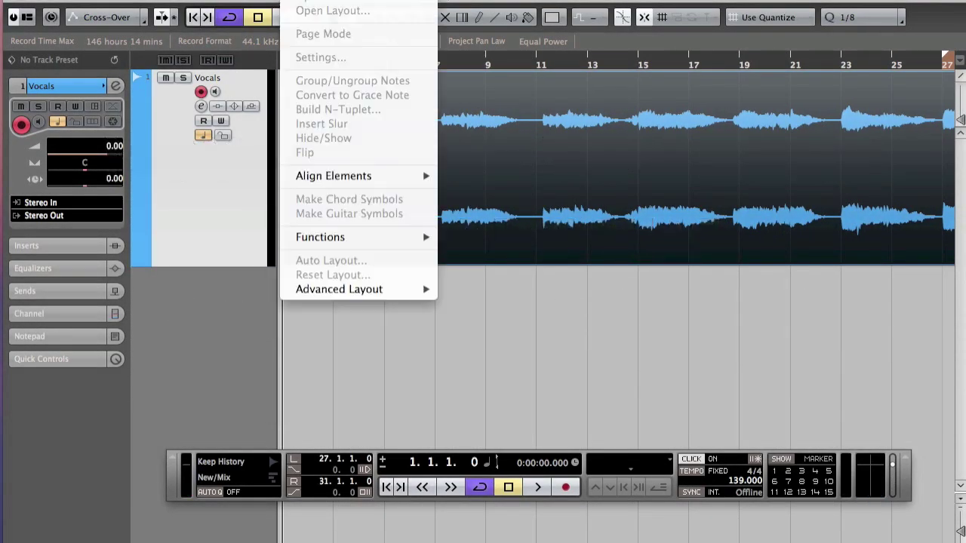
Set the vocal's definition from the project tempo, saving it in the project only with all tracks set to musical time base.
mouse_move(219, 0)
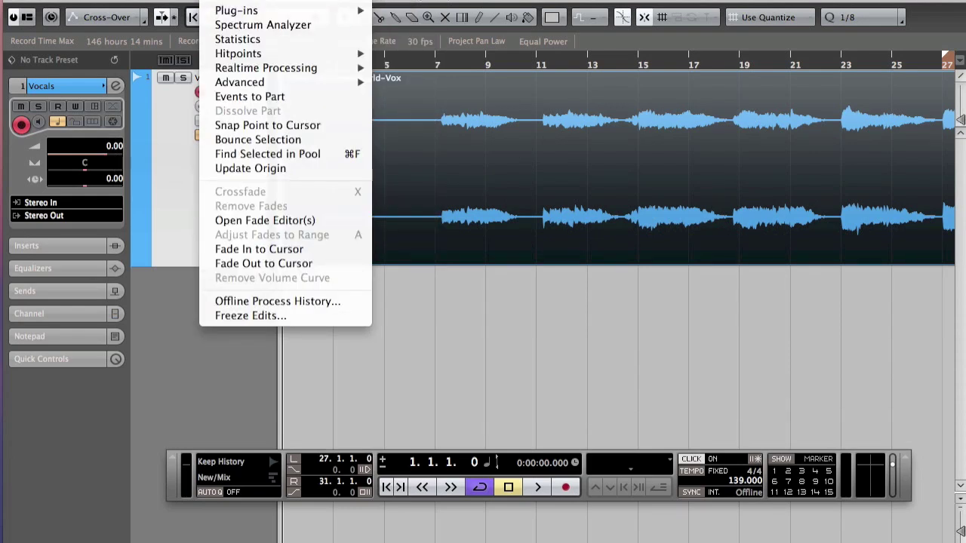
mouse_move(256, 84)
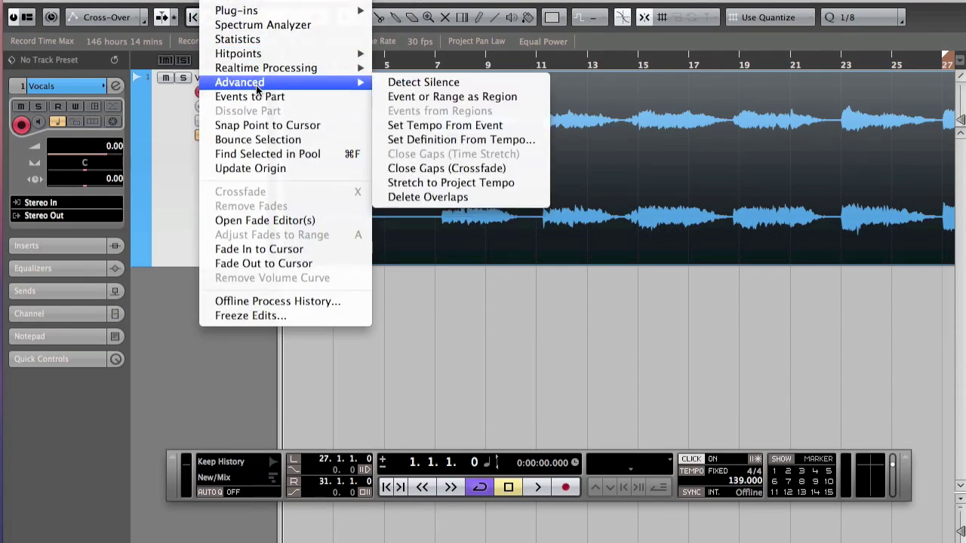
left_click(448, 142)
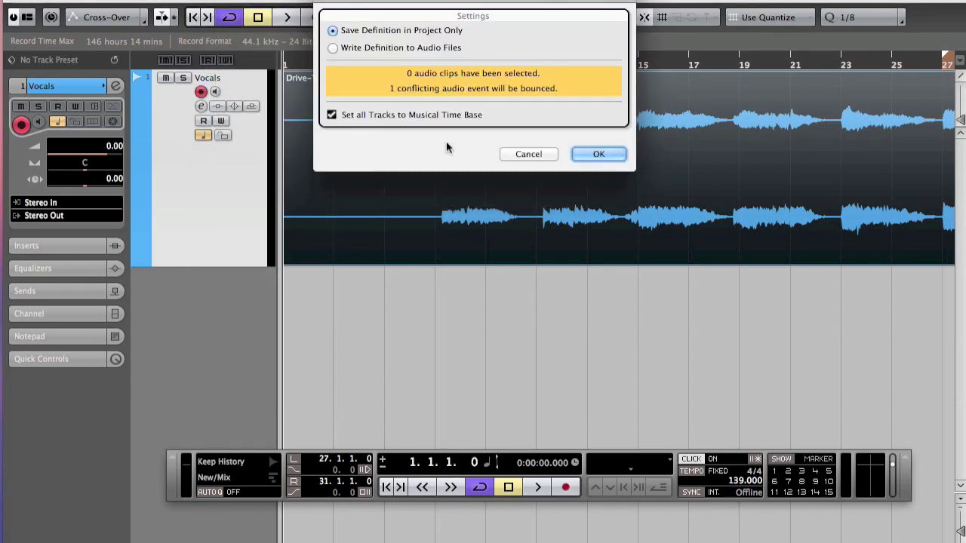
left_click(598, 154)
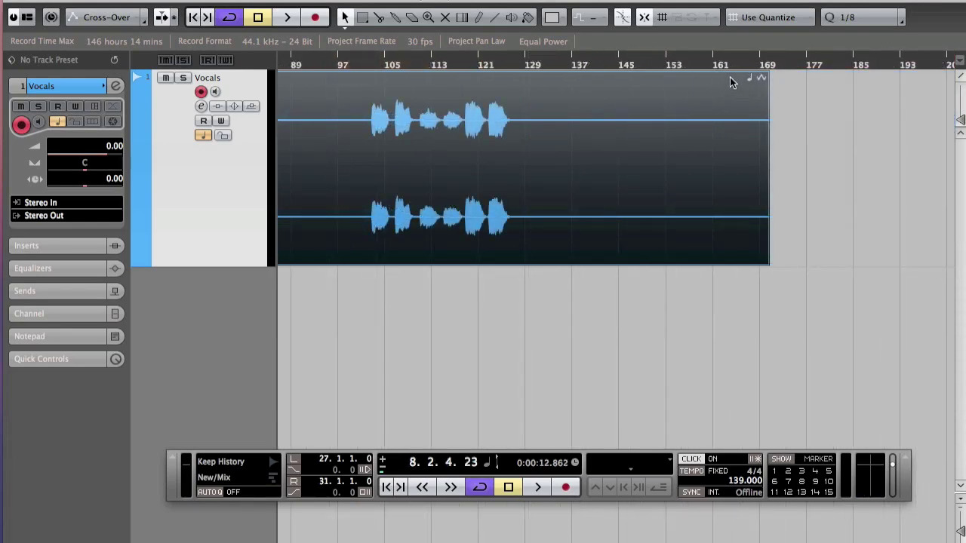
Examine the élastique stretching algorithms available for the vocal clip in the Sample Editor, and close the editor.
double_click(729, 82)
left_click(592, 24)
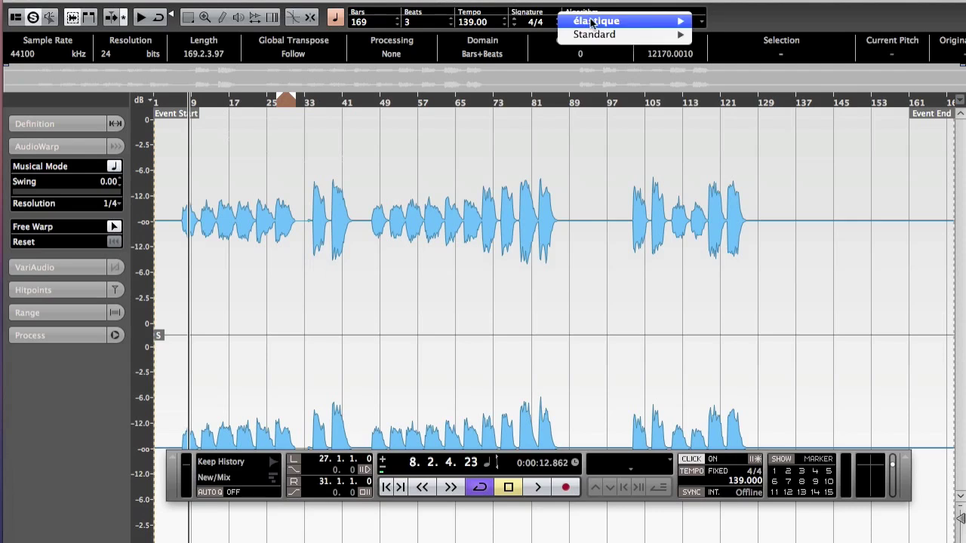
mouse_move(634, 19)
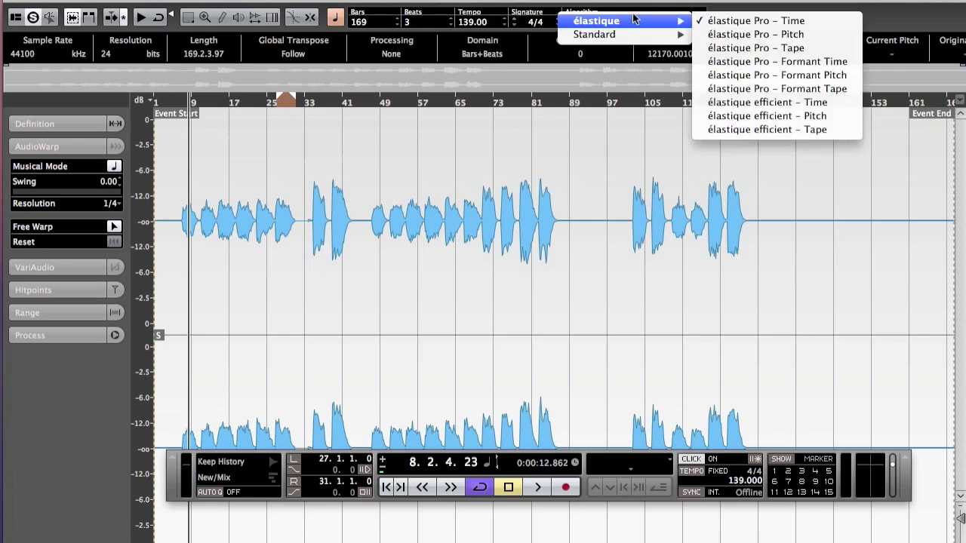
left_click(784, 4)
left_click(11, 1)
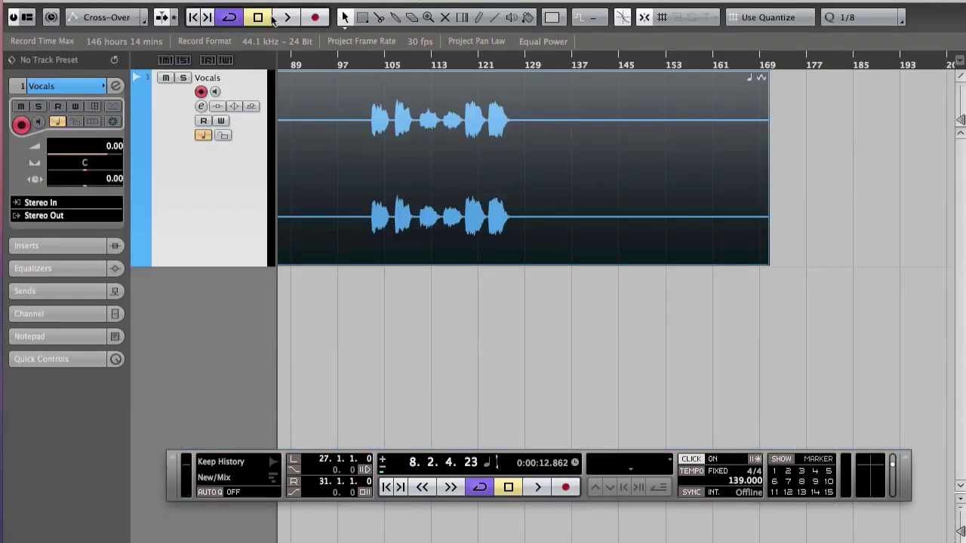
Play the vocals while changing the project tempo to 165, 82, 94 and finally 109 BPM, stop playback, and hide the Transport panel.
key("space")
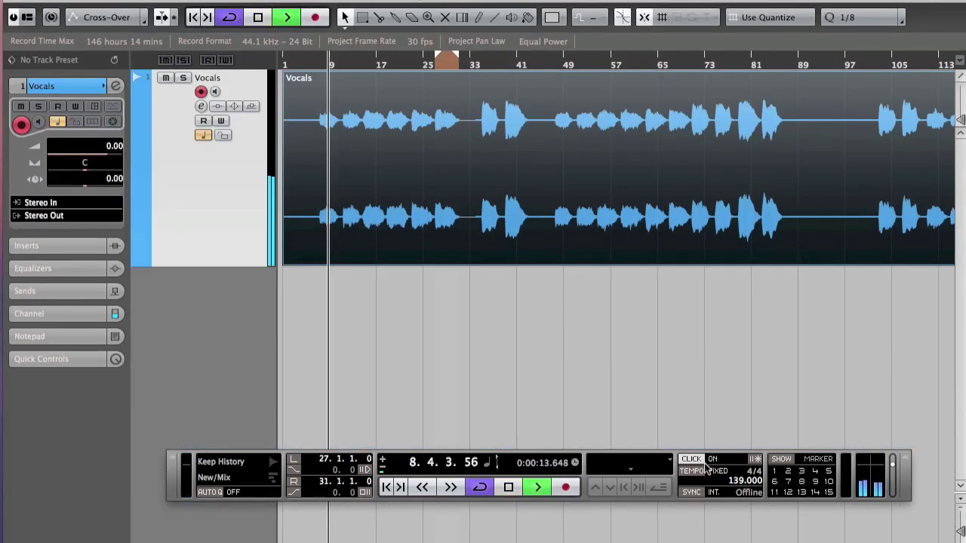
left_click_drag(733, 487, 730, 427)
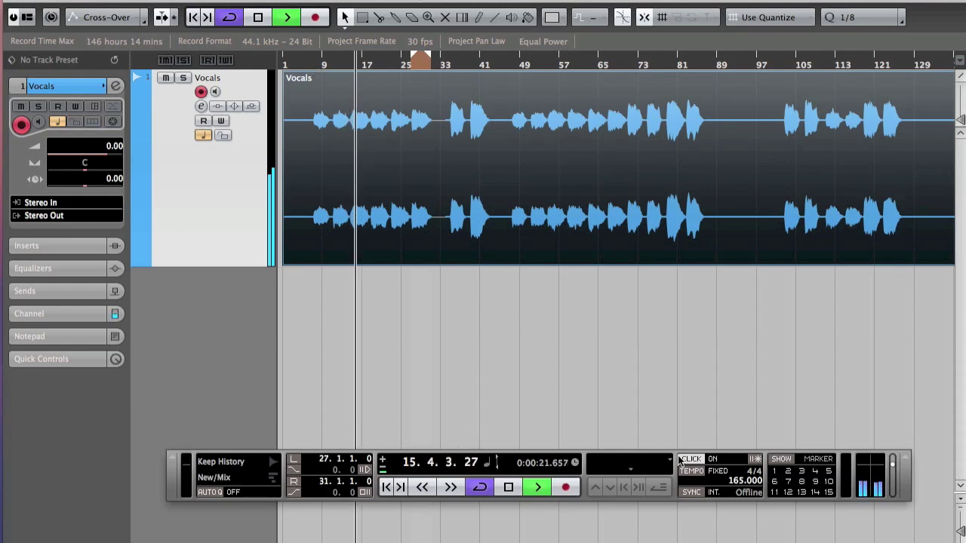
left_click_drag(742, 487, 743, 532)
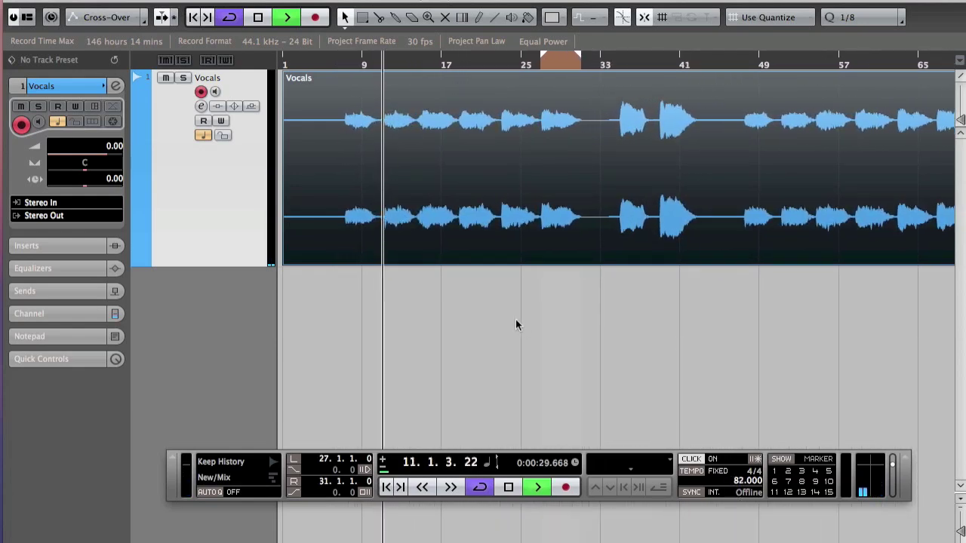
mouse_move(2, 386)
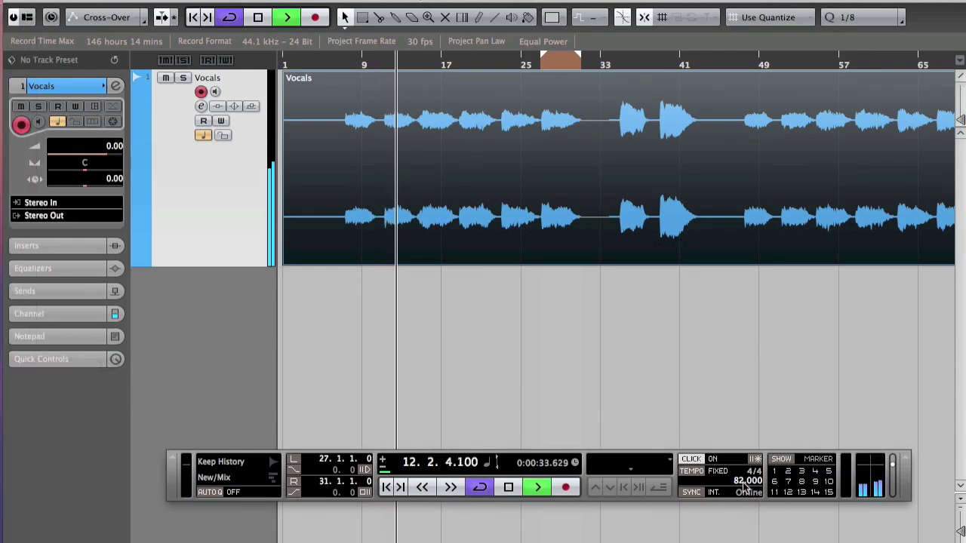
left_click_drag(745, 486, 746, 461)
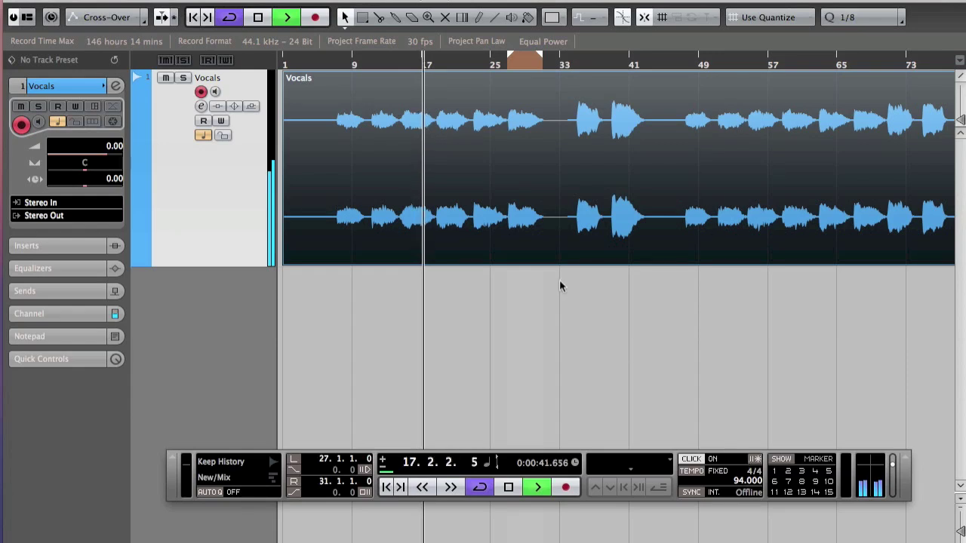
left_click_drag(744, 481, 734, 450)
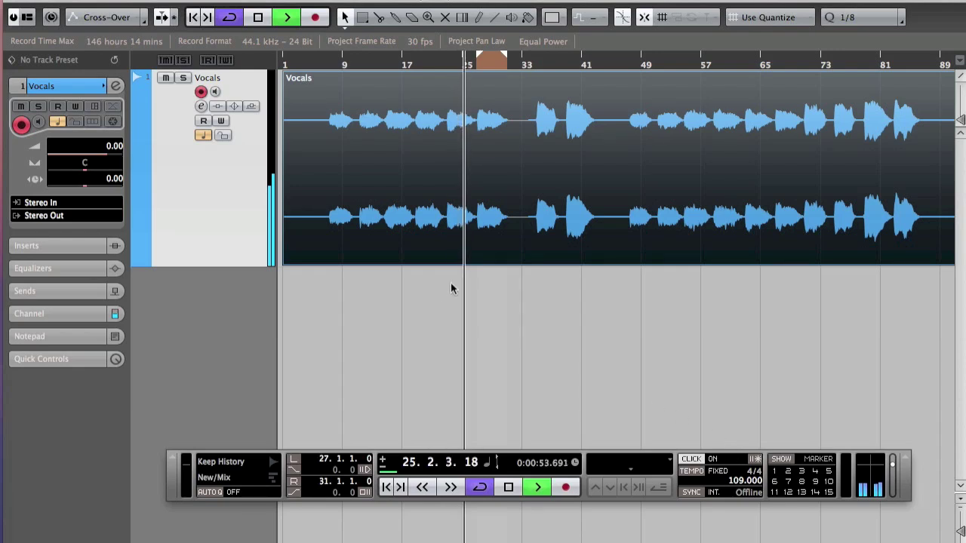
key("space")
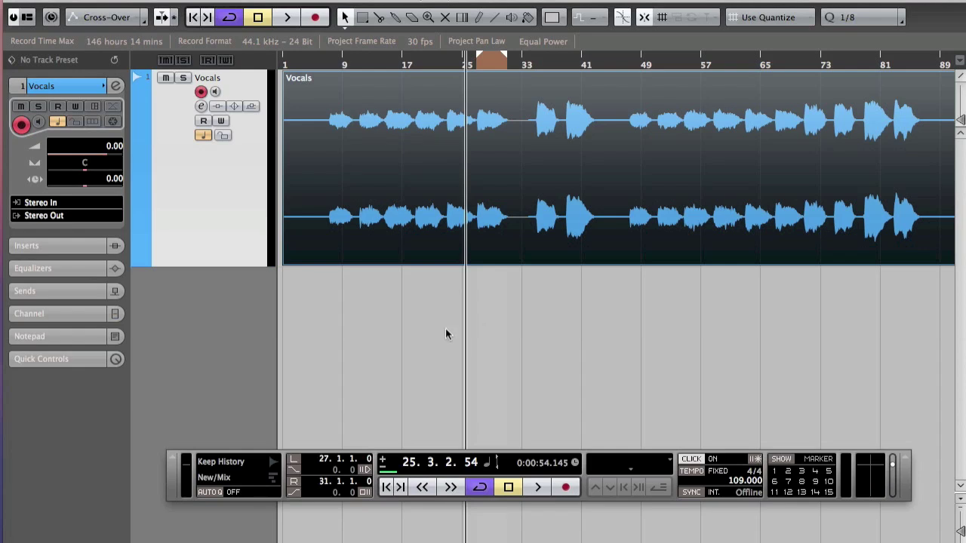
mouse_move(3, 242)
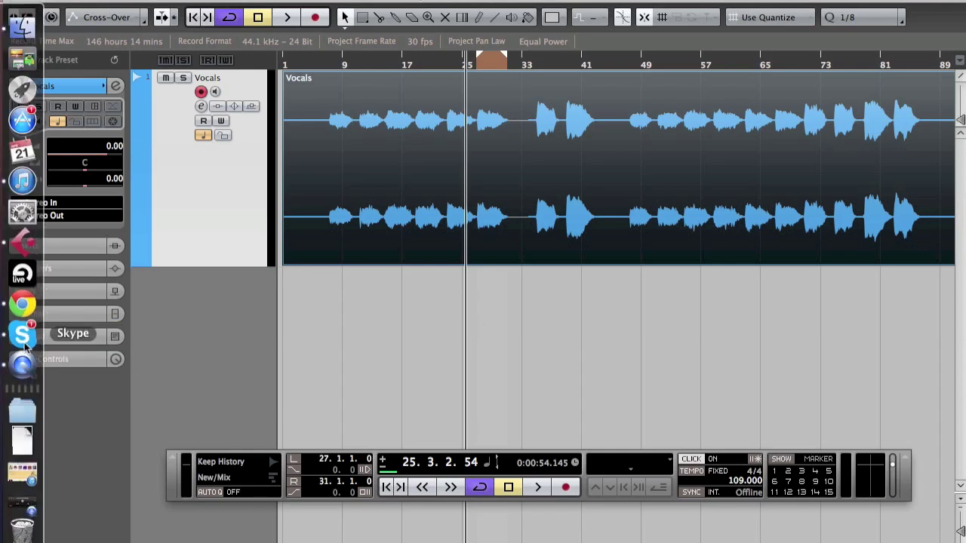
key("F2")
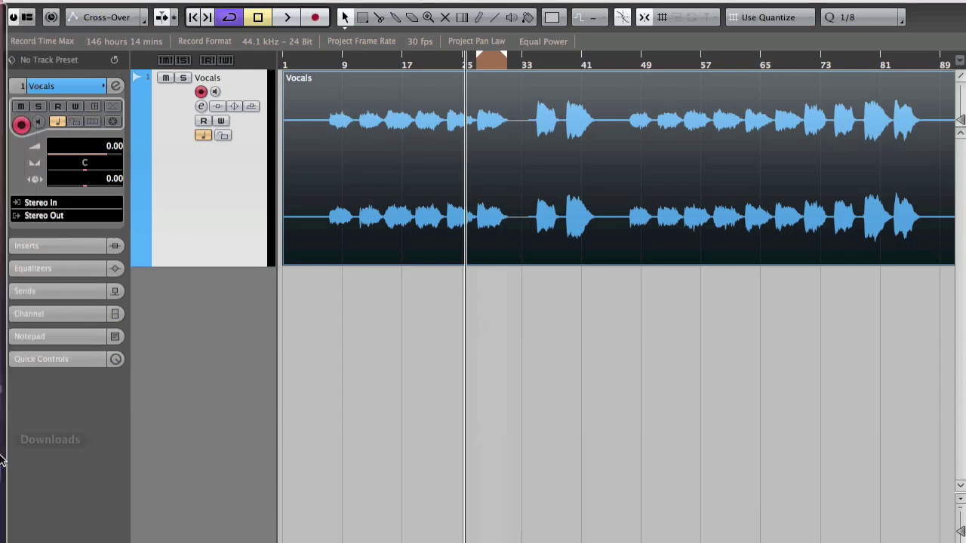